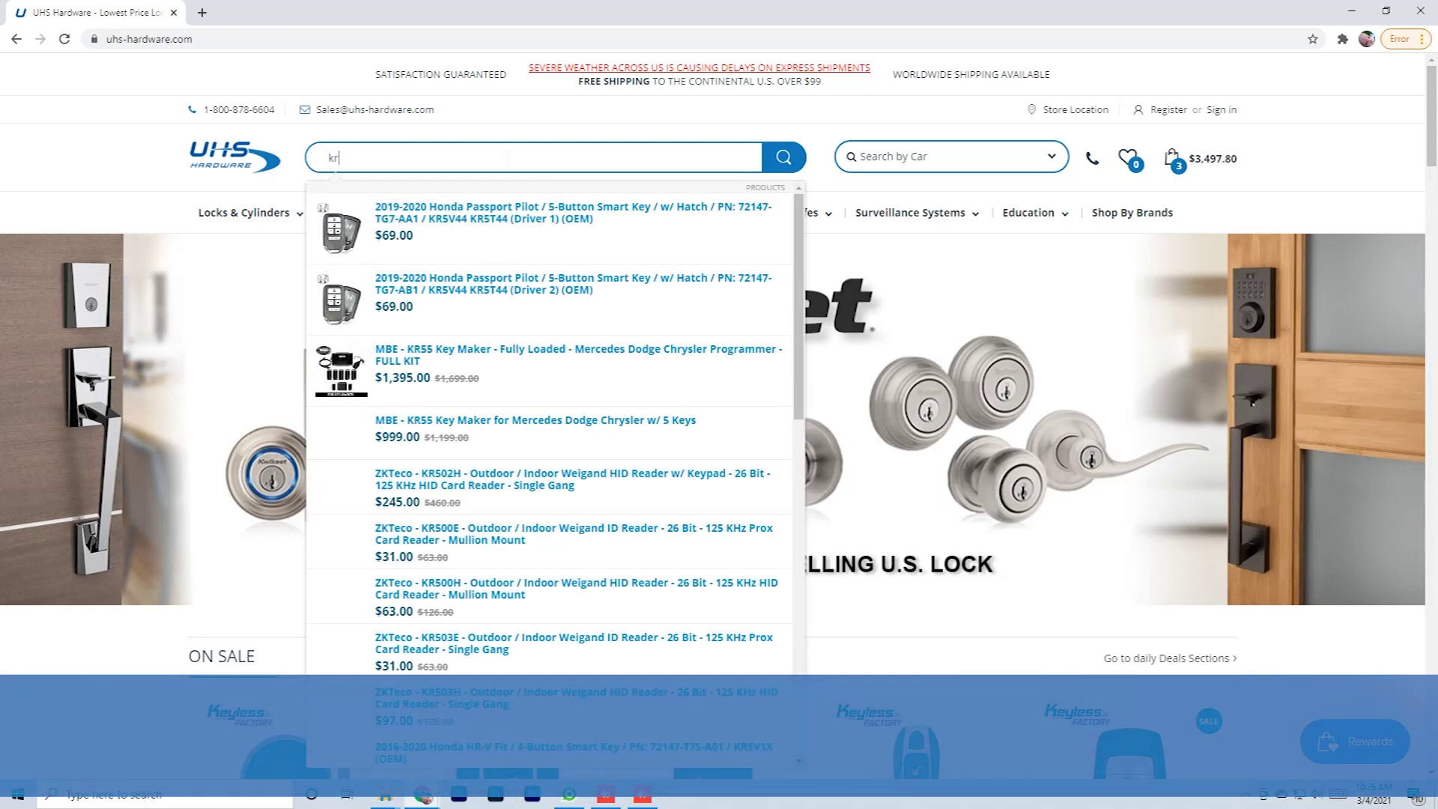
text(55)
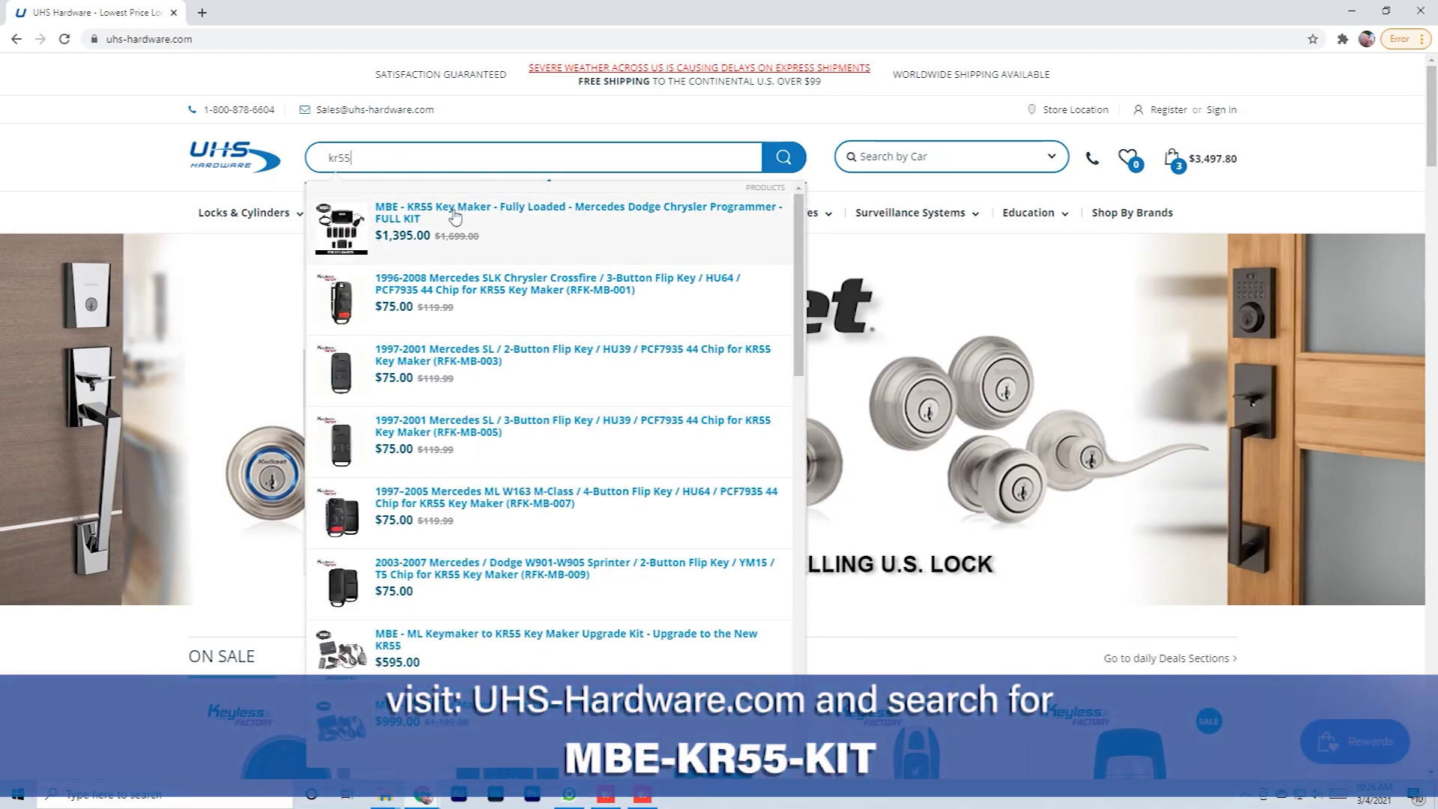
Step: Open the MBE KR55 Key Maker Fully Loaded kit page from the 'kr55' search suggestions
click(455, 218)
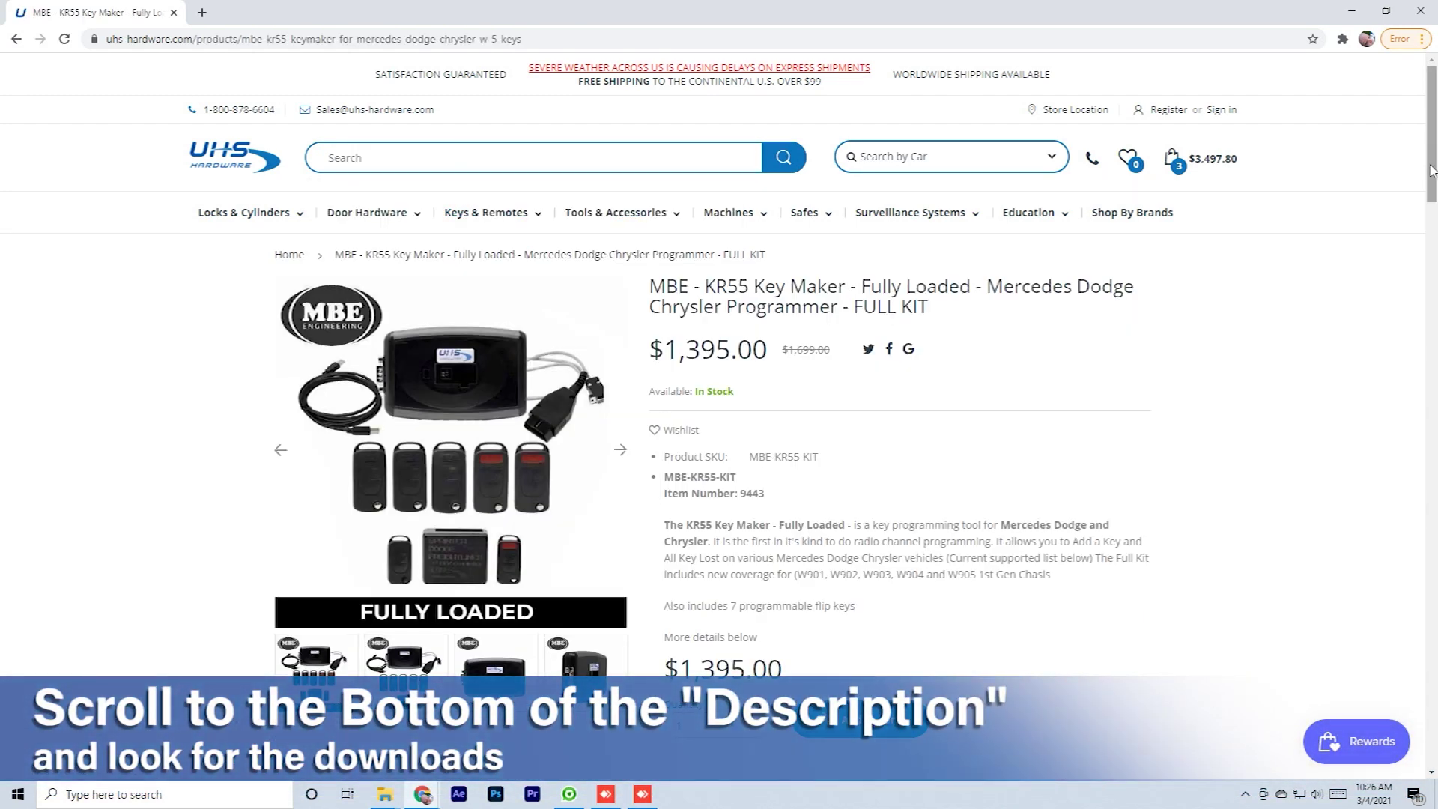
scroll(1431, 225, down, 2)
scroll(1428, 281, down, 3)
scroll(1427, 337, down, 3)
scroll(1422, 411, down, 1)
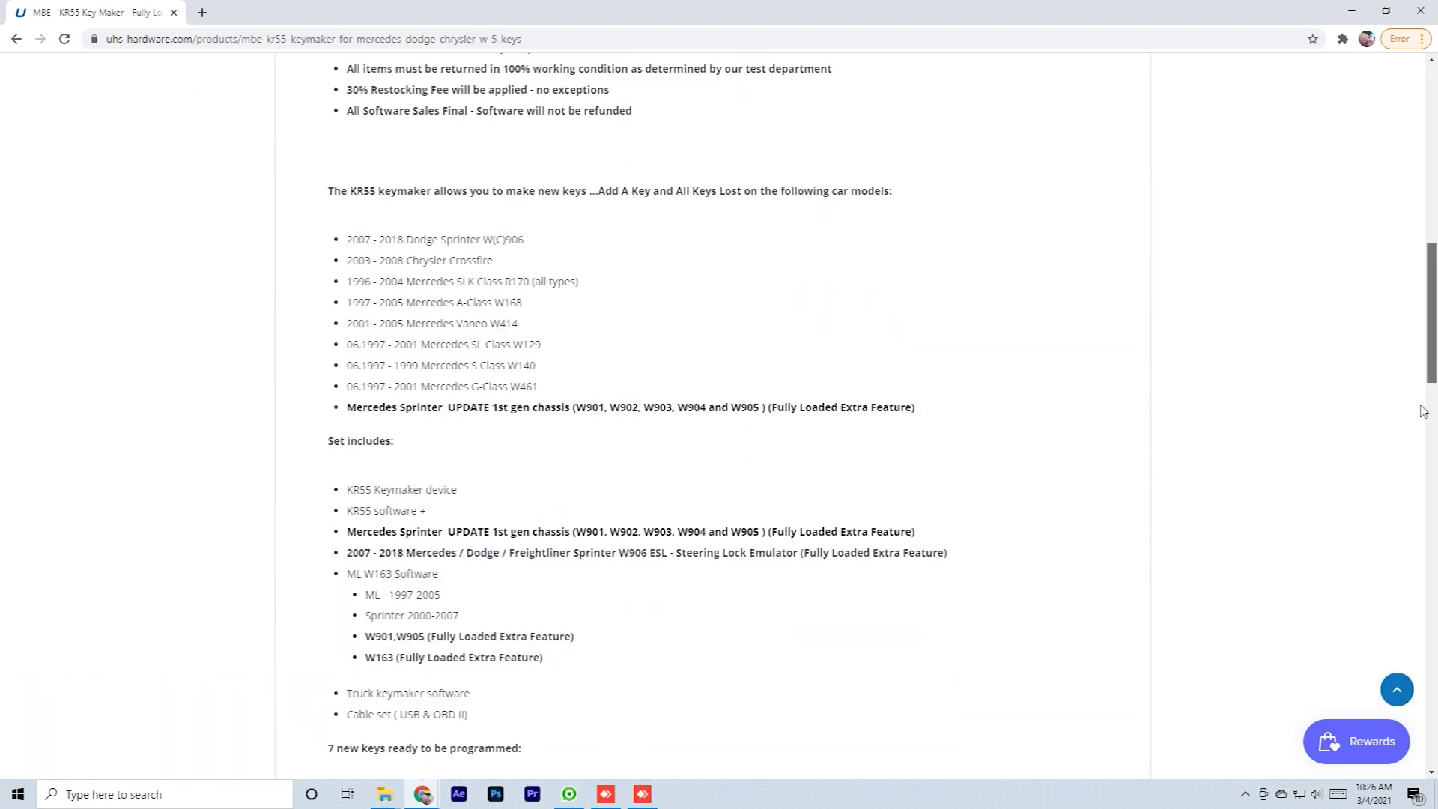
scroll(1422, 411, down, 5)
scroll(786, 382, down, 1)
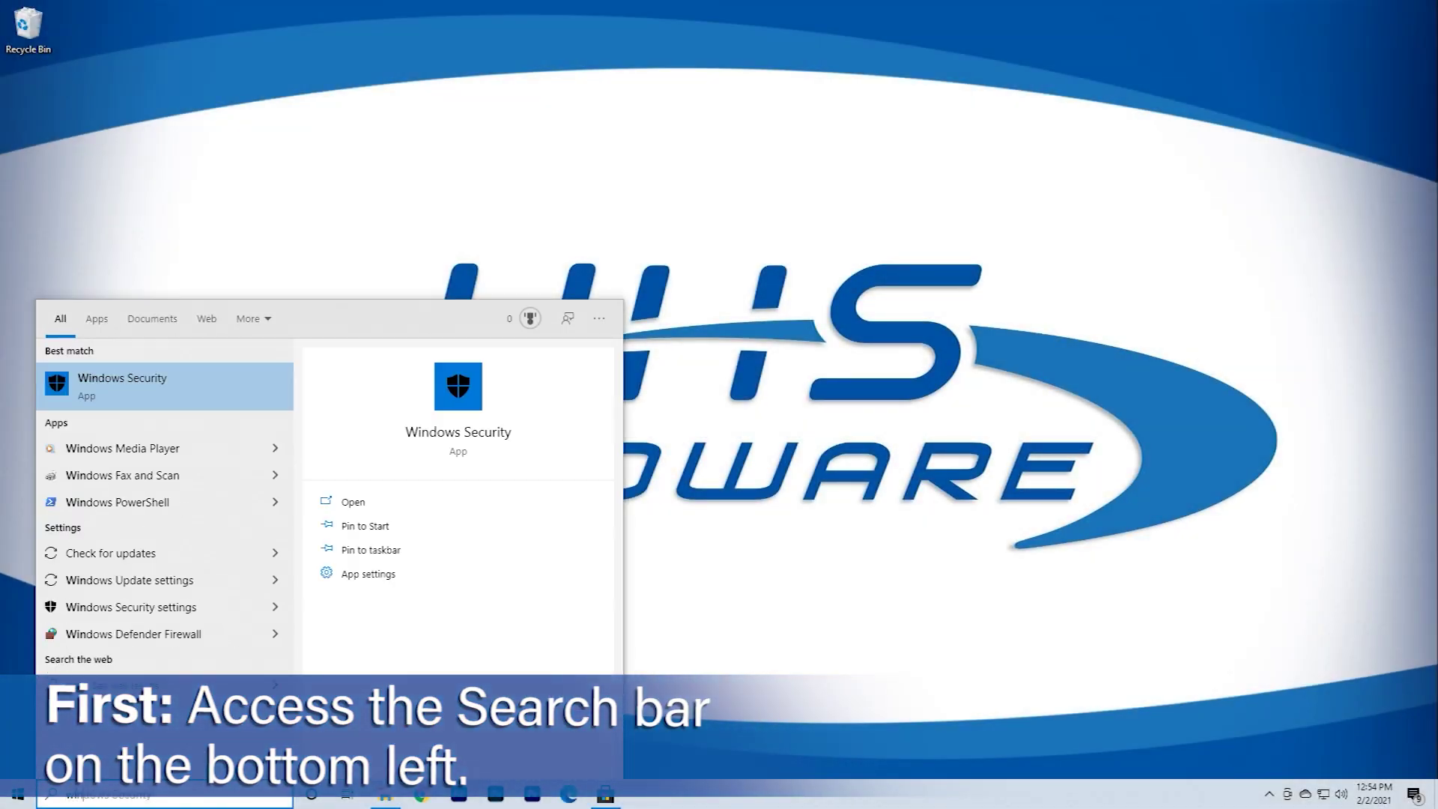
text(ows s)
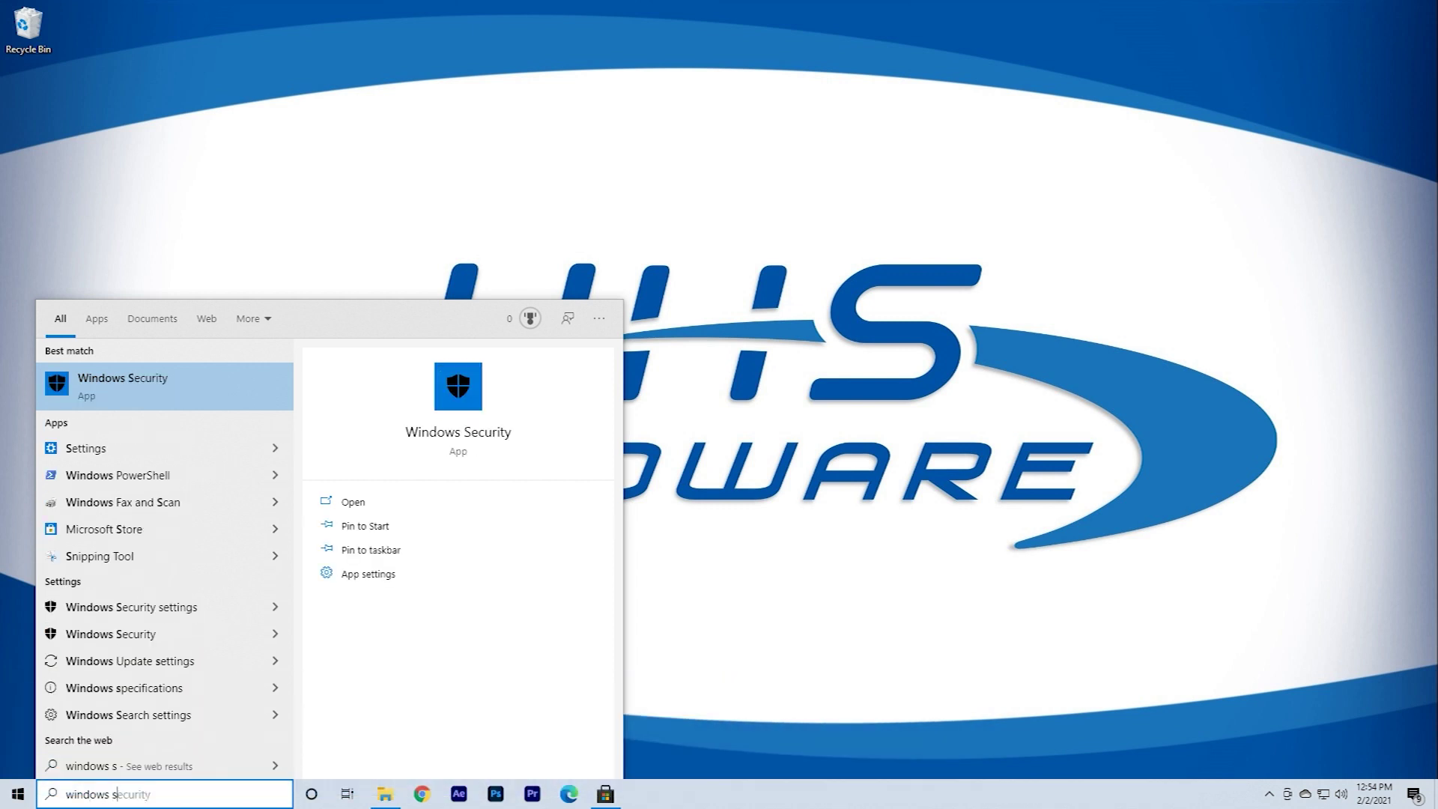
text(ecurity)
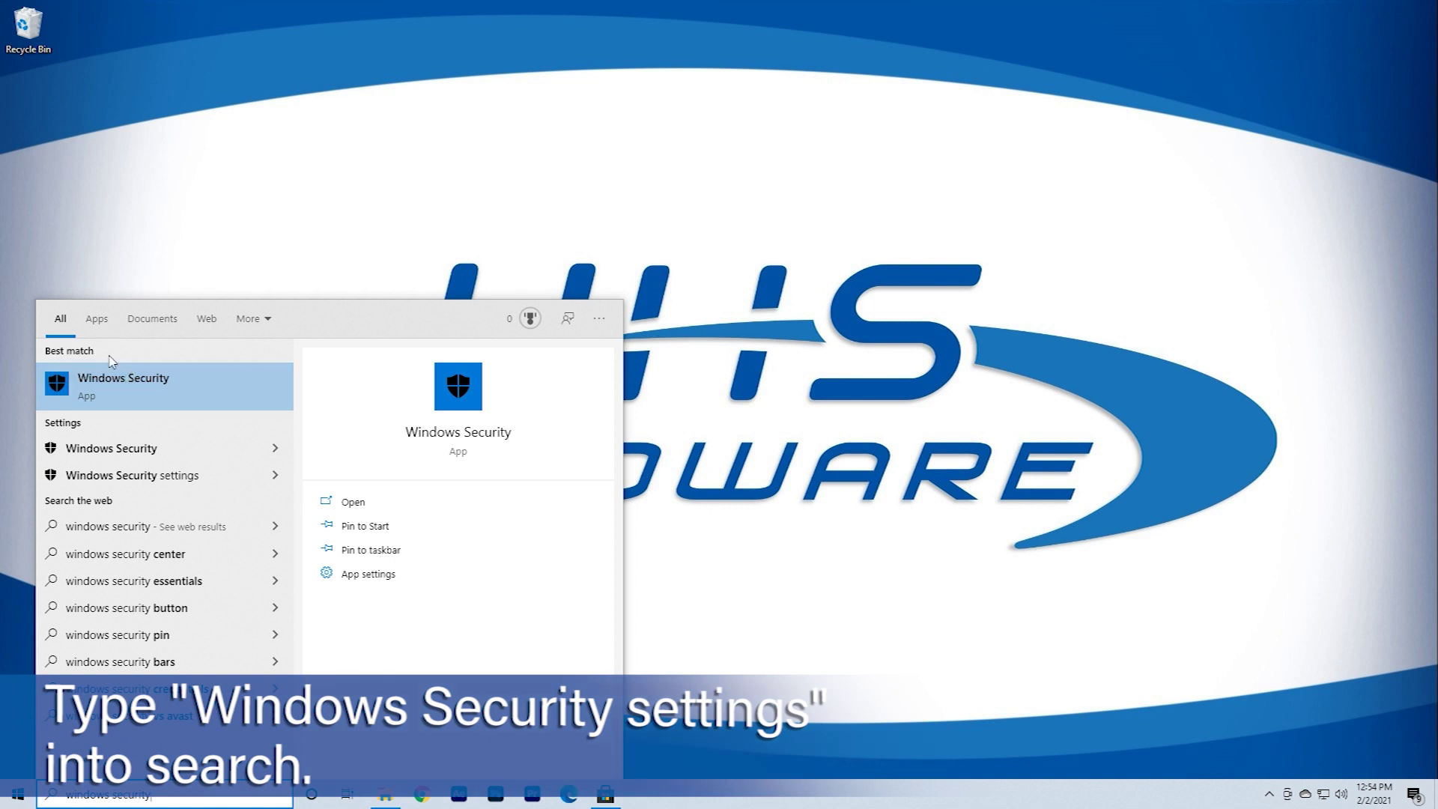
Step: Switch off real-time, cloud-delivered, automatic sample submission and Tamper Protection under Virus & threat settings
click(152, 390)
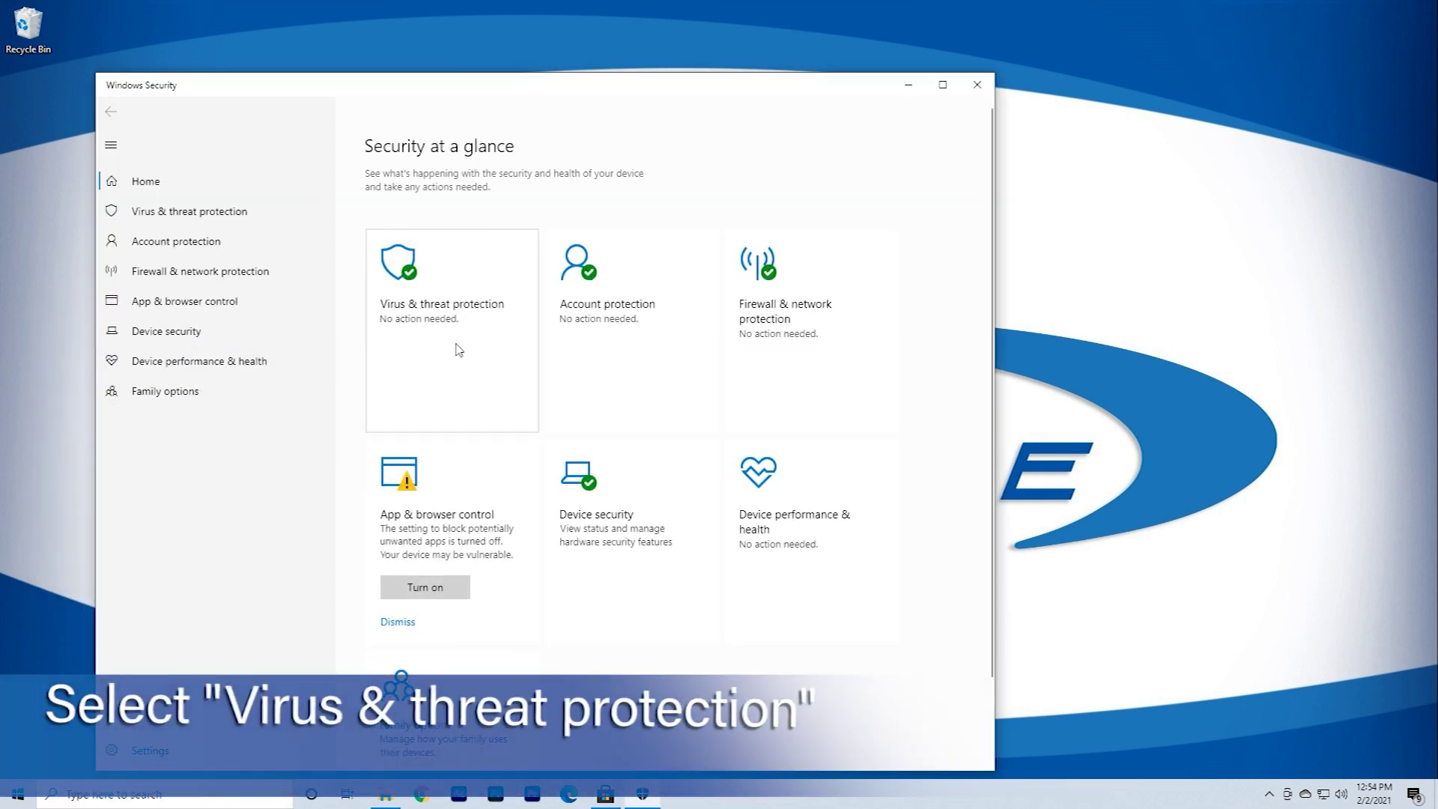
click(442, 315)
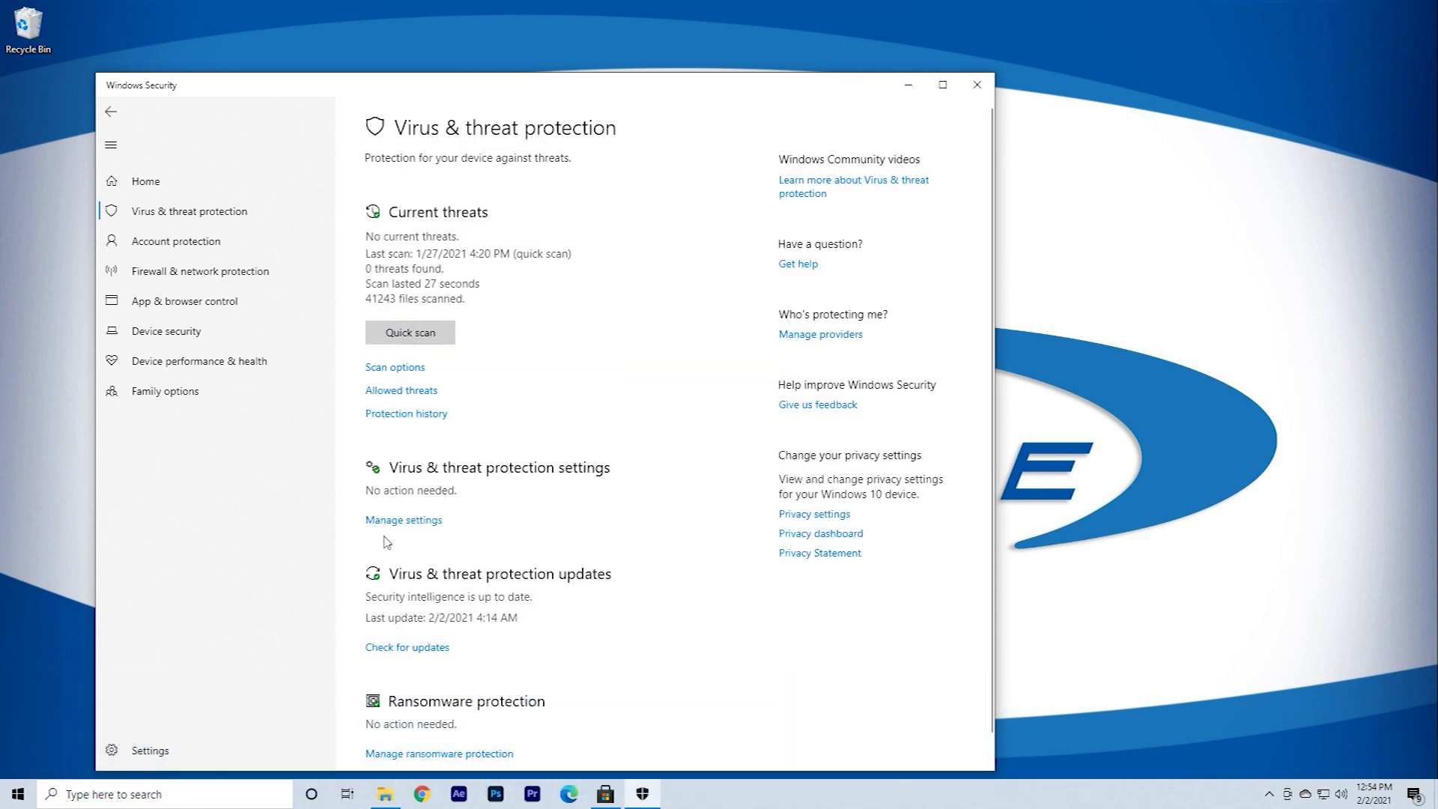
click(405, 521)
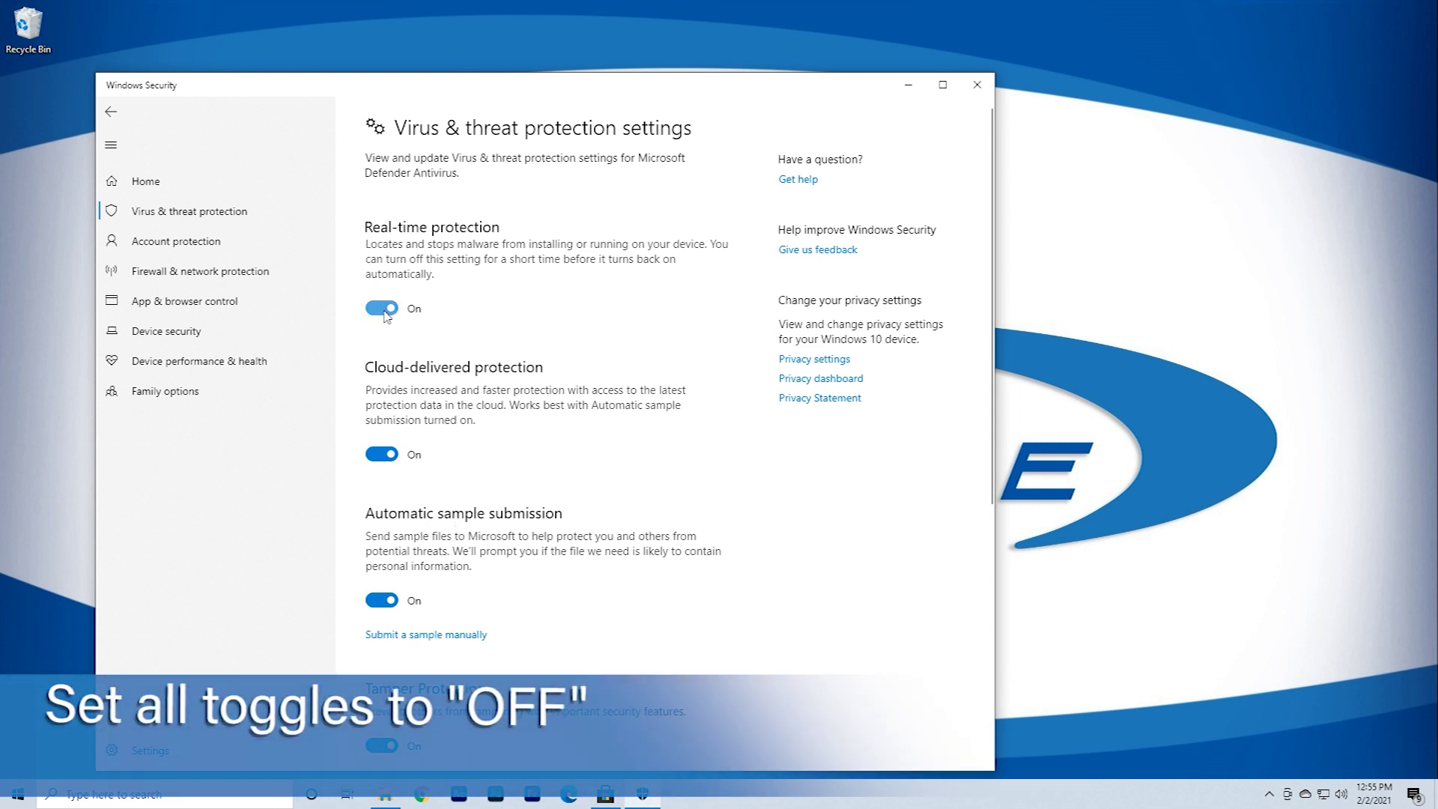
click(383, 309)
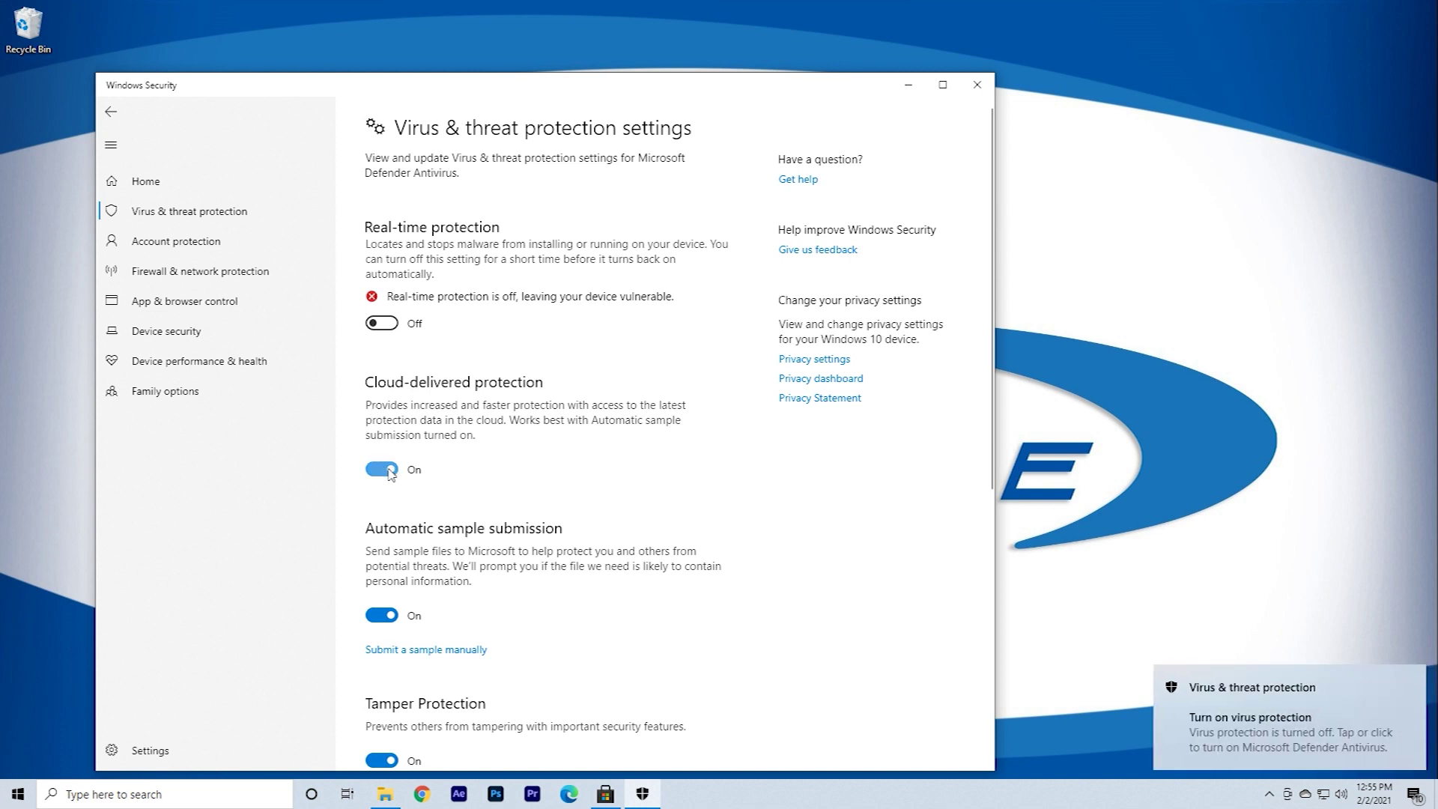
click(390, 473)
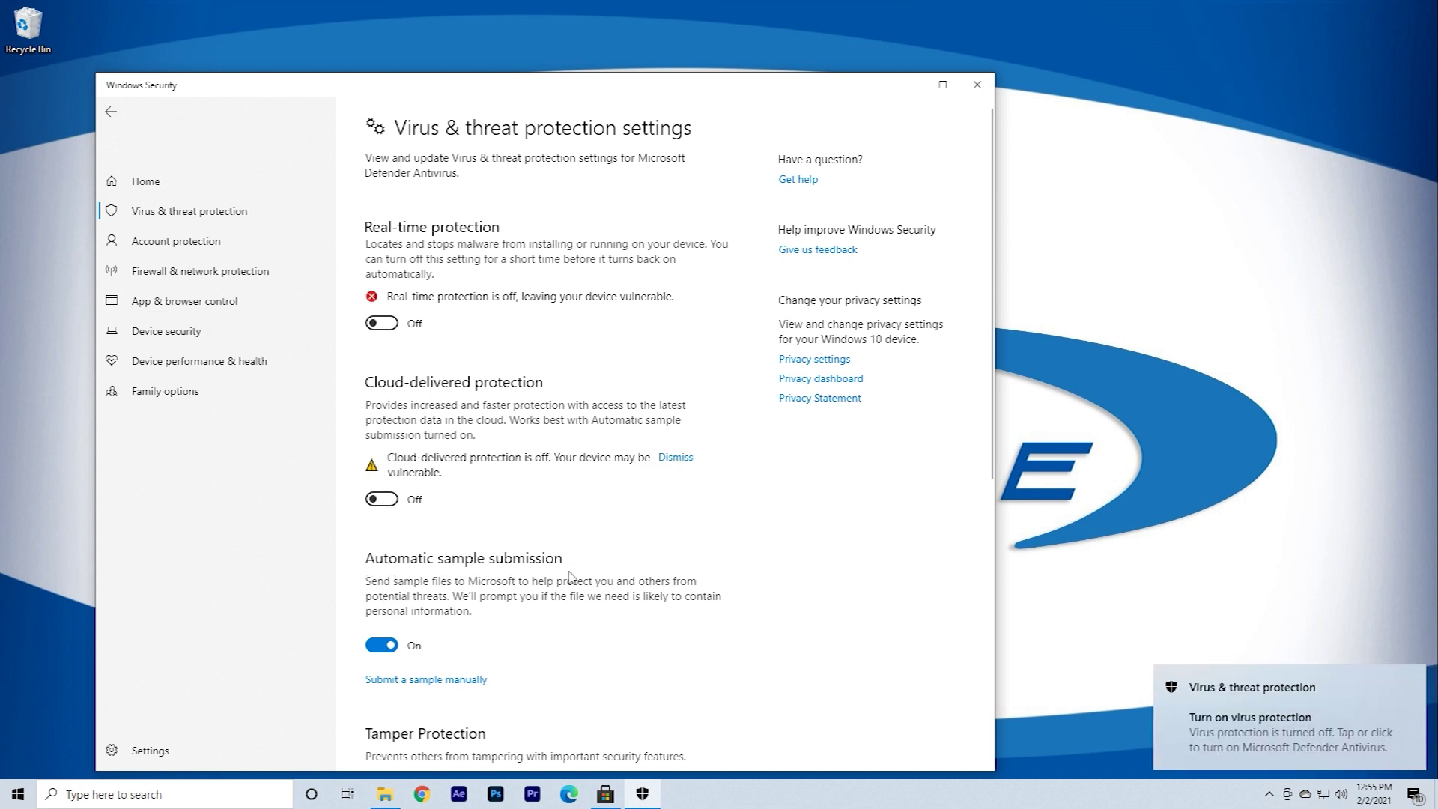
click(382, 644)
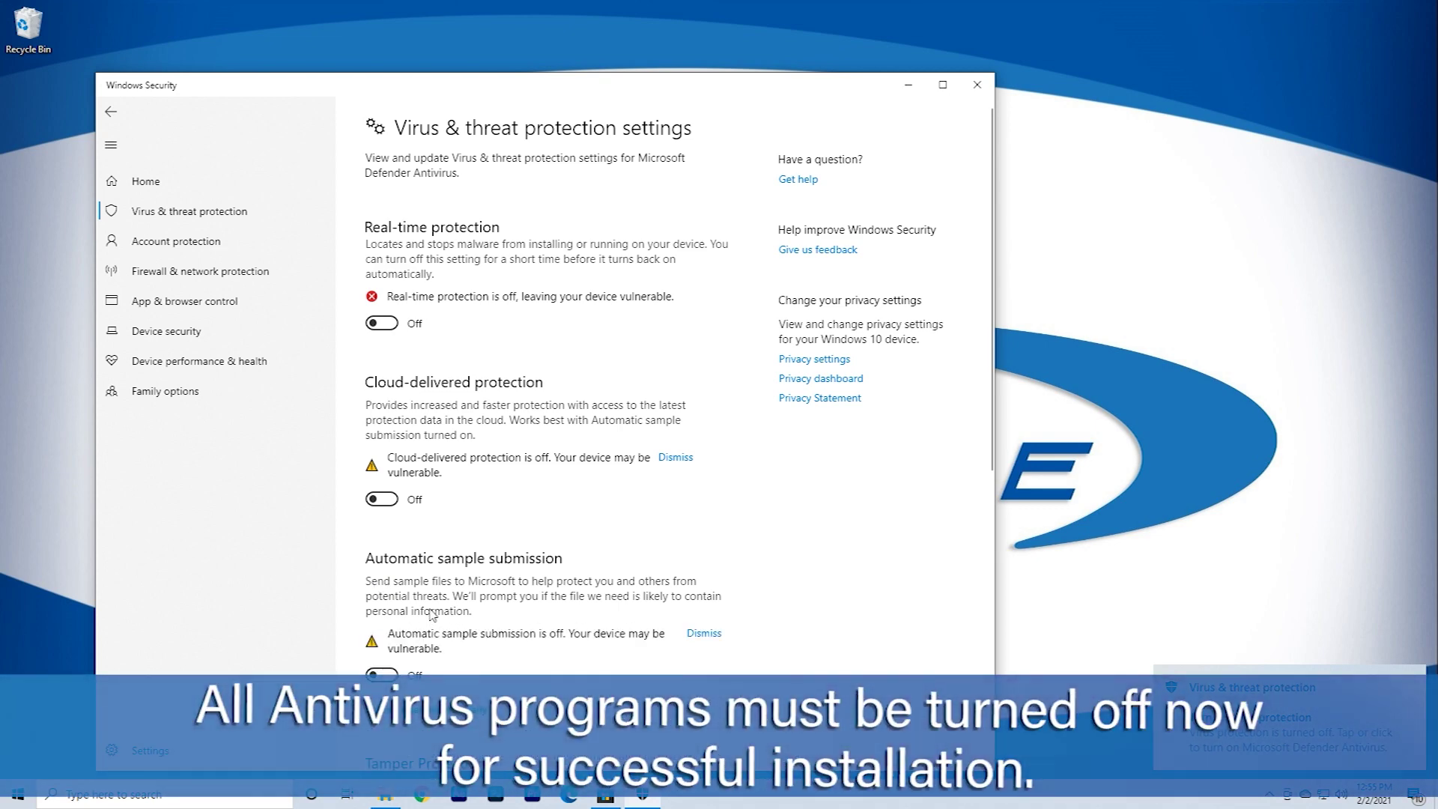
scroll(438, 604, down, 3)
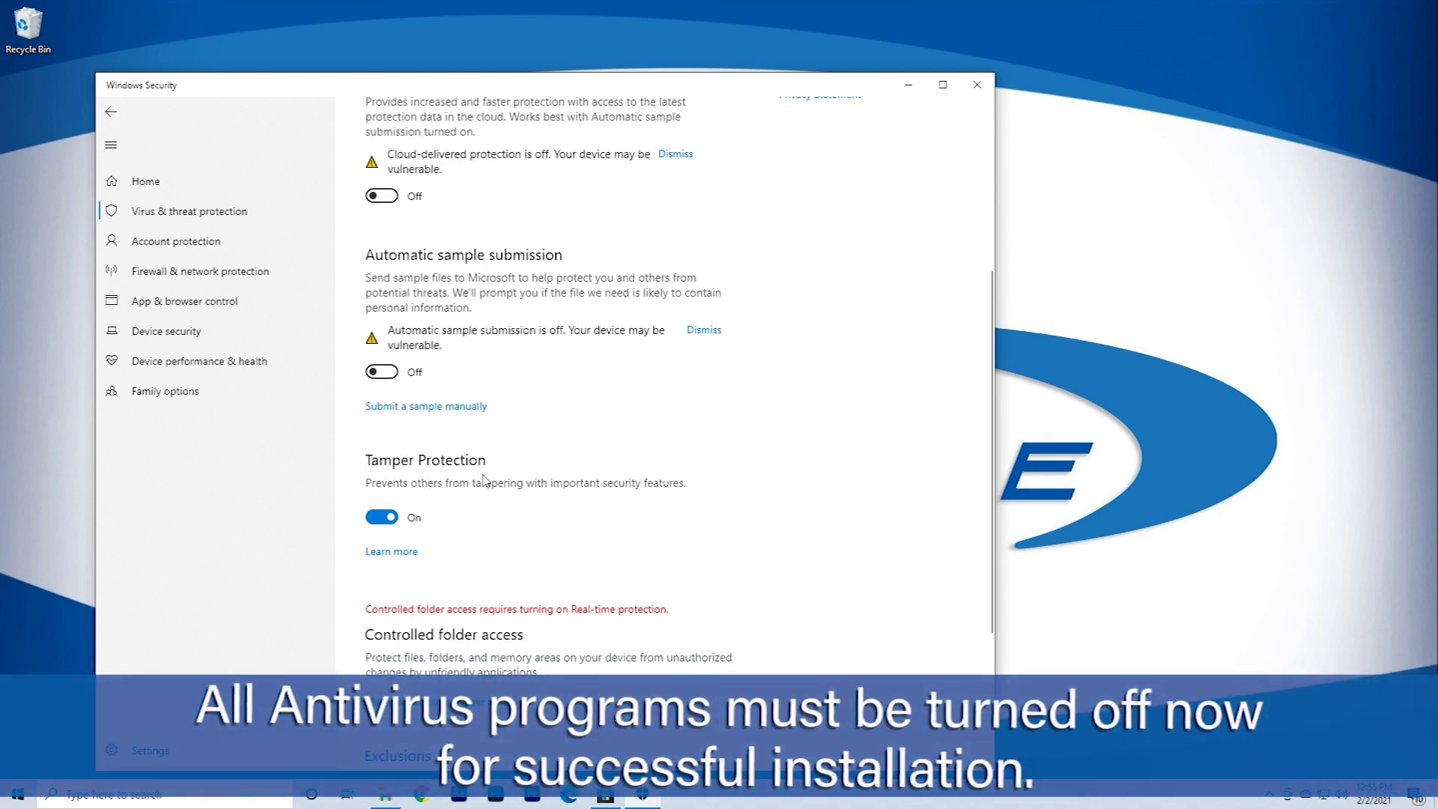
click(383, 515)
scroll(446, 536, down, 3)
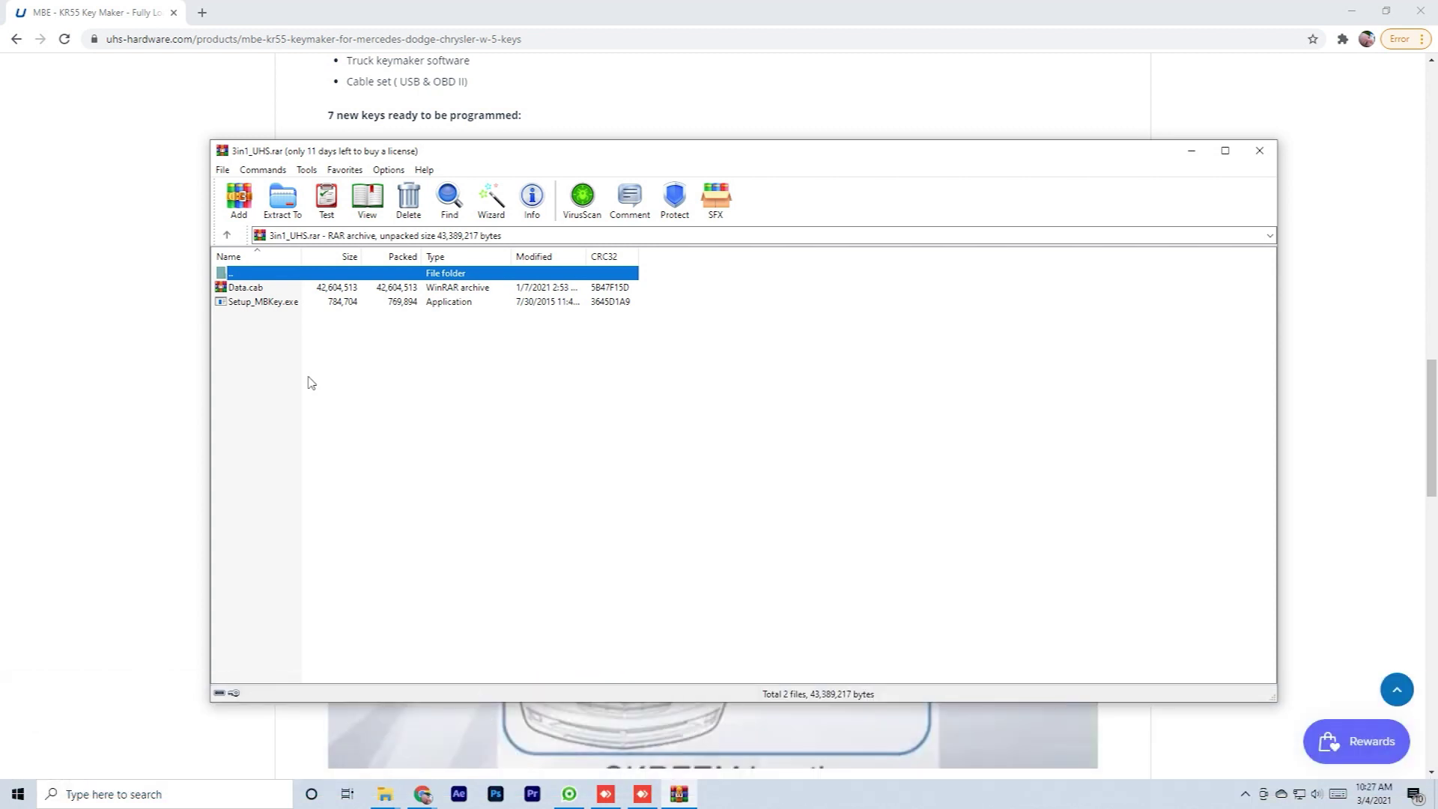
Step: Install Setup_MBKey.exe from the 3in1_UHS archive to the default folder, including the MBE driver
double_click(248, 302)
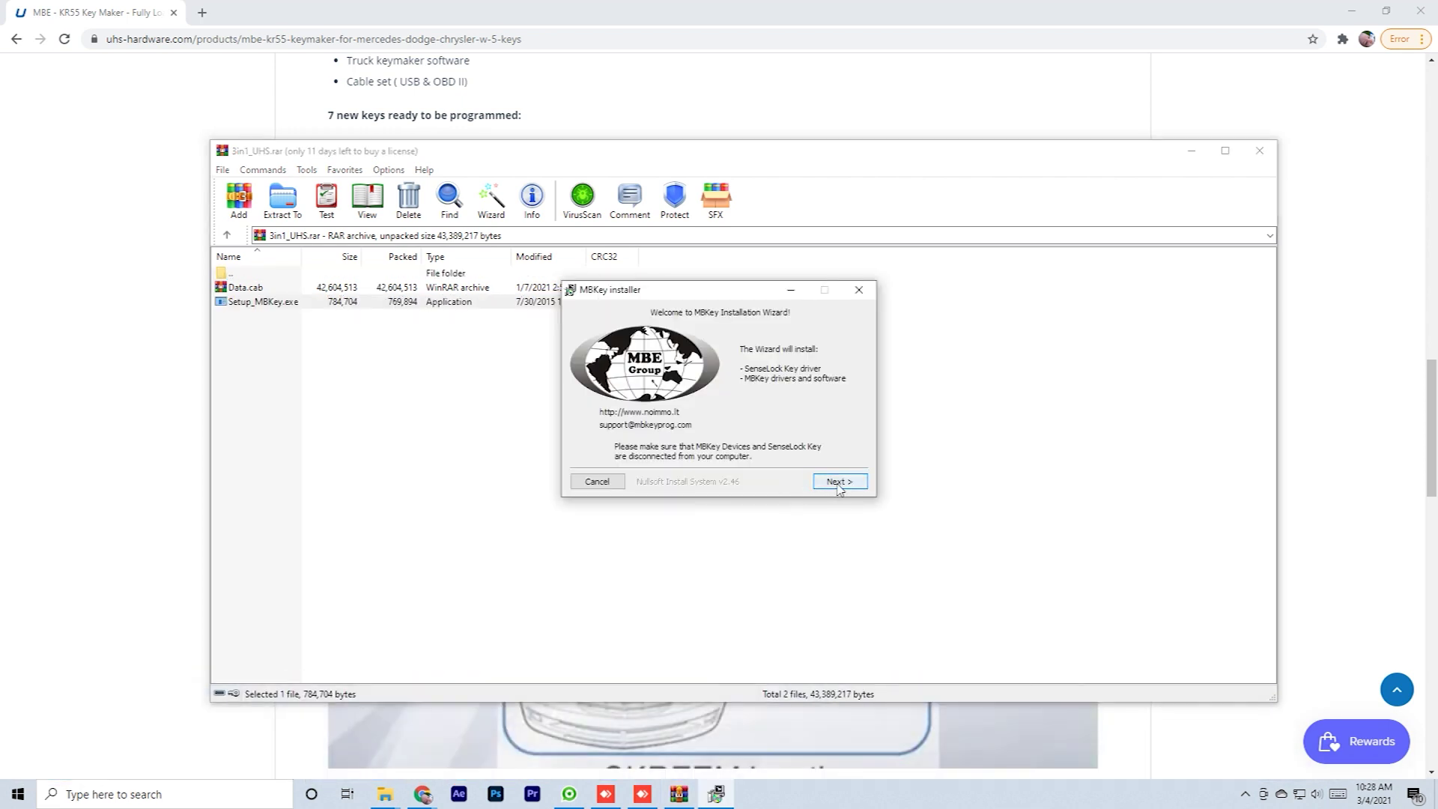
click(839, 482)
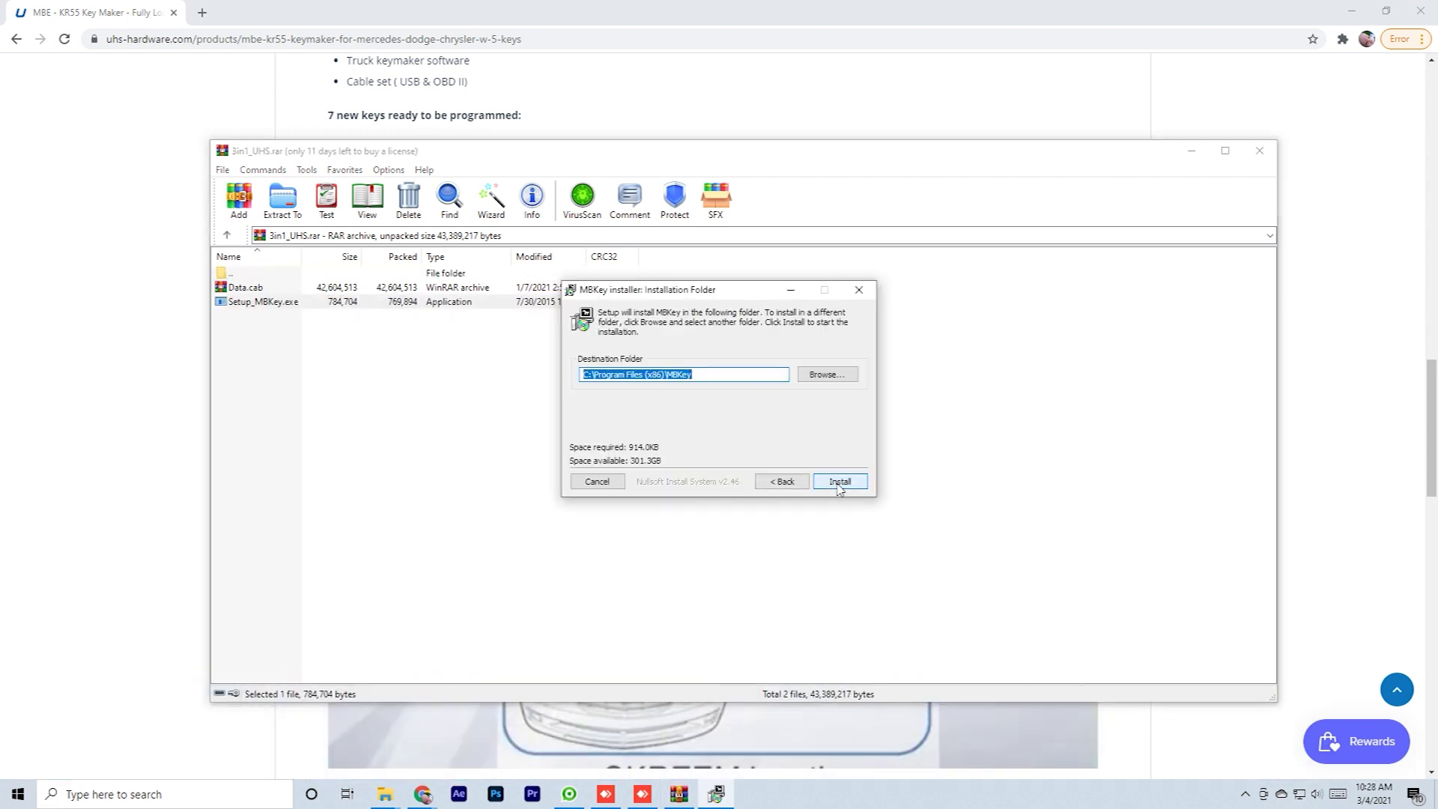
click(838, 482)
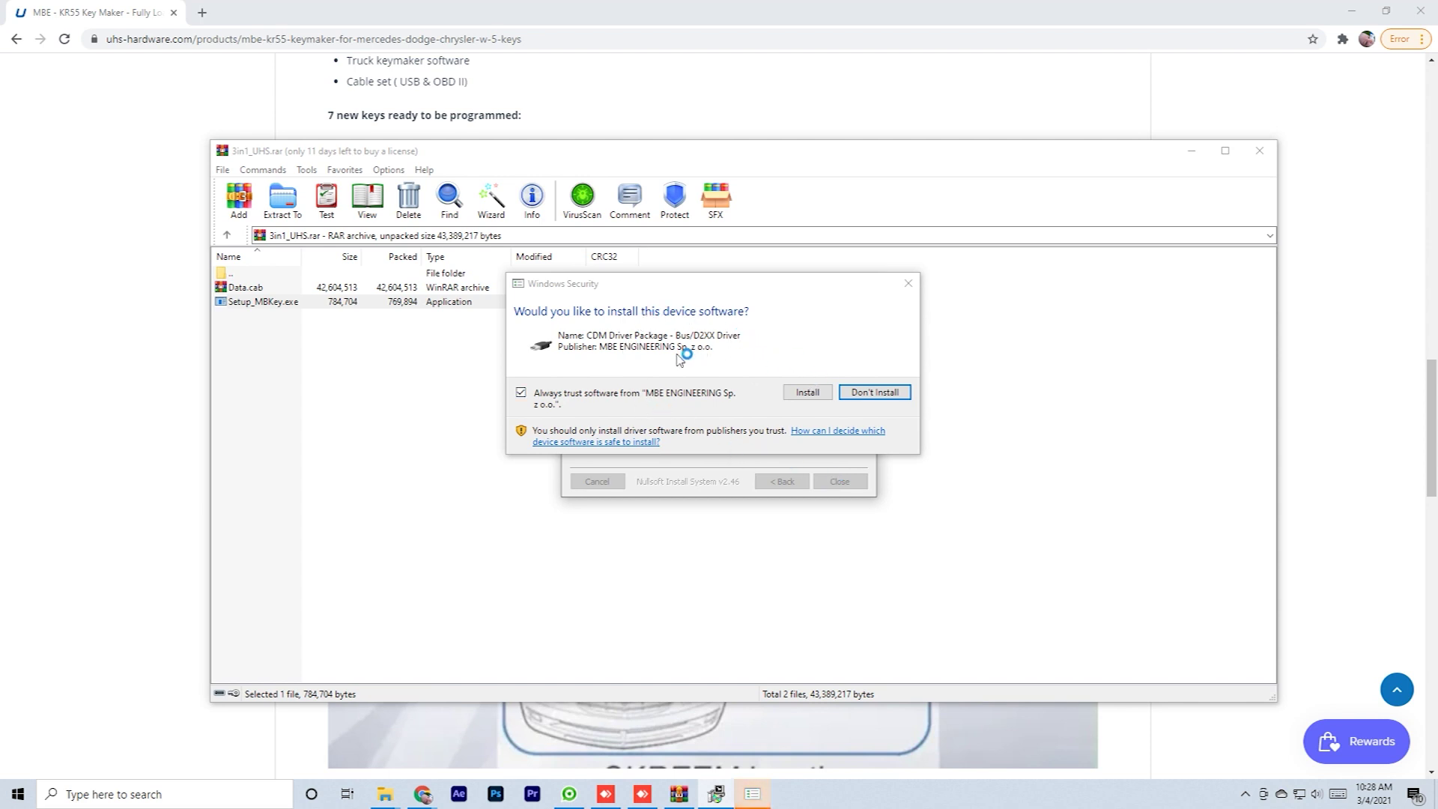
click(806, 393)
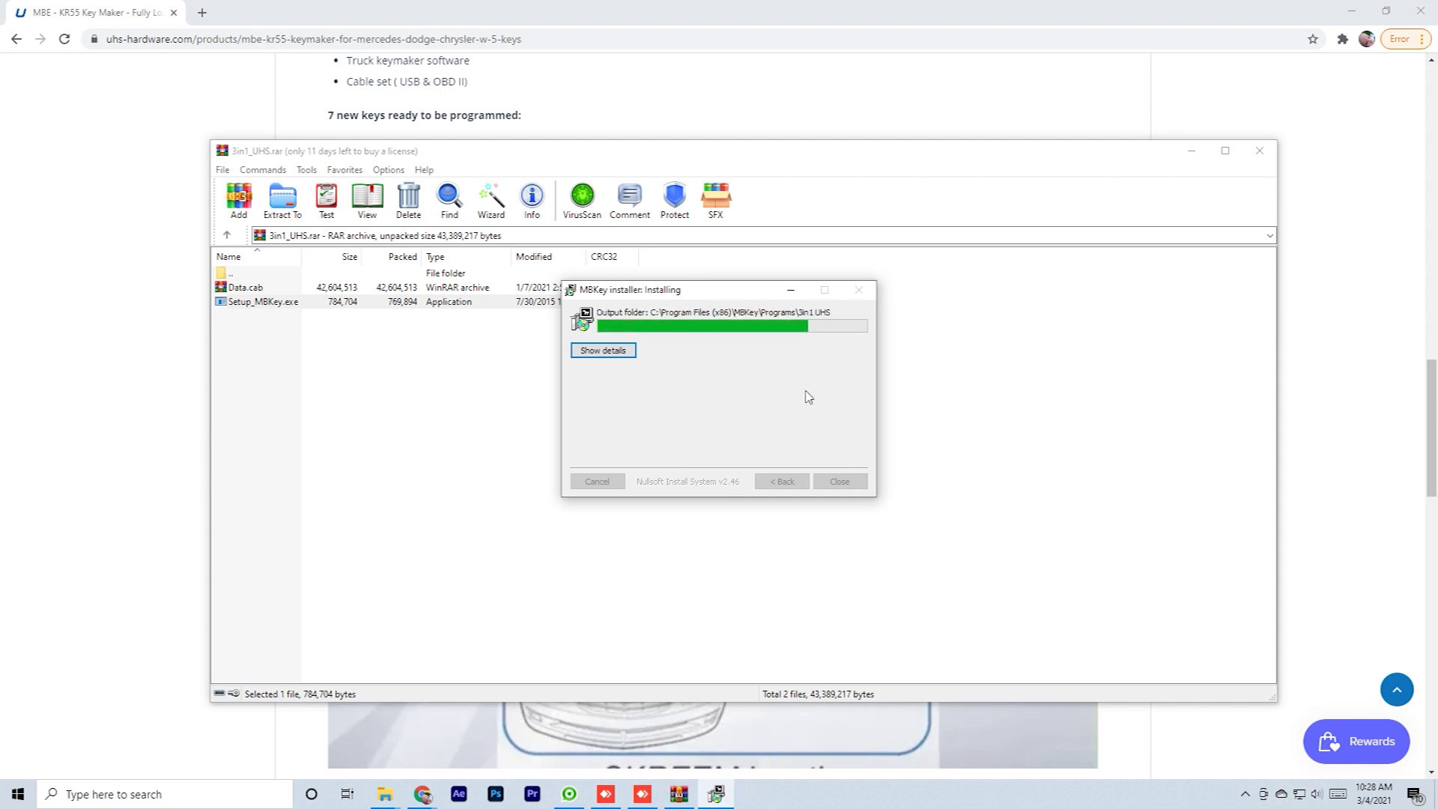
click(839, 480)
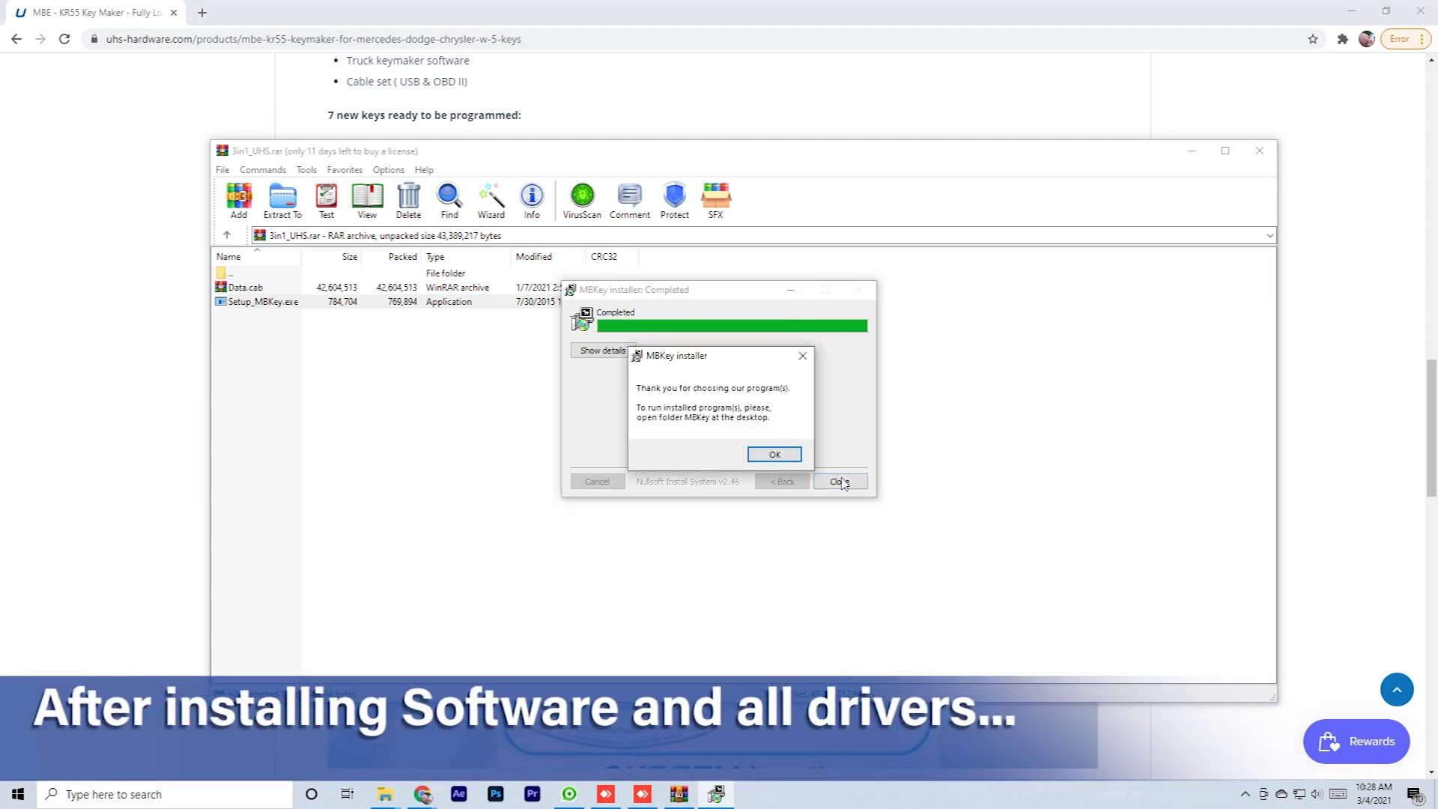
click(775, 453)
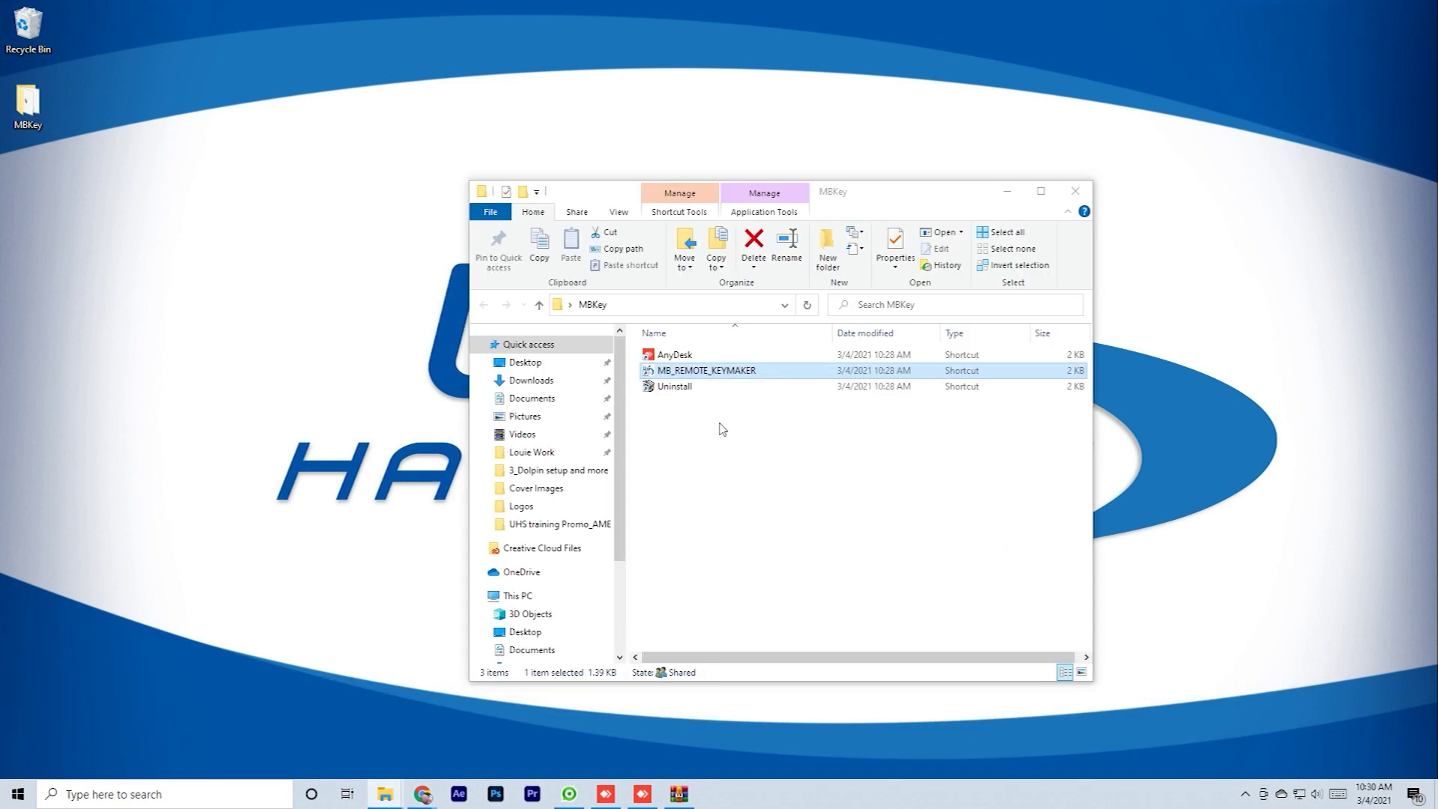
Step: Launch MB_REMOTE_KEYMAKER and open the KR55 Keymaker manual, KRMUHS.pdf
double_click(686, 373)
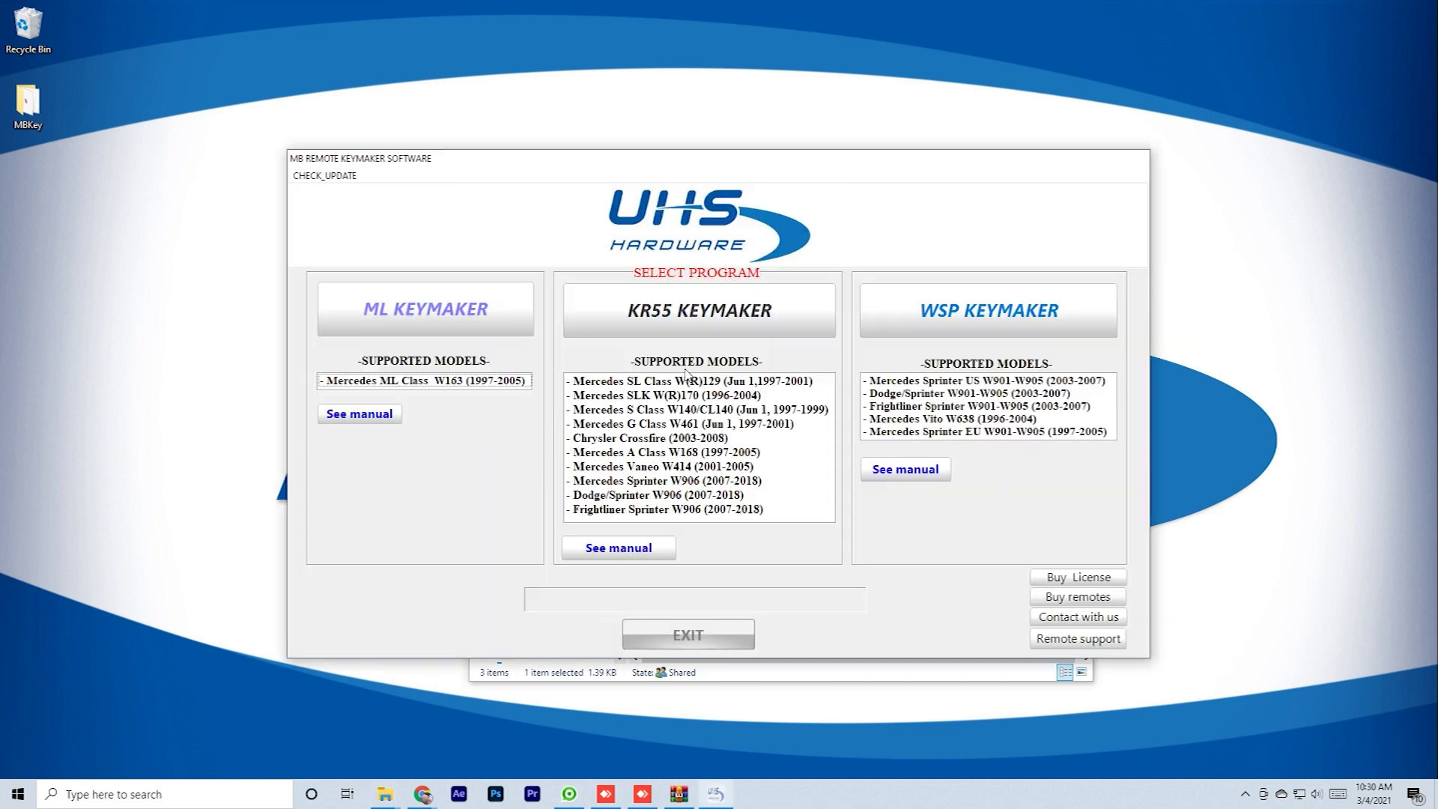
click(585, 550)
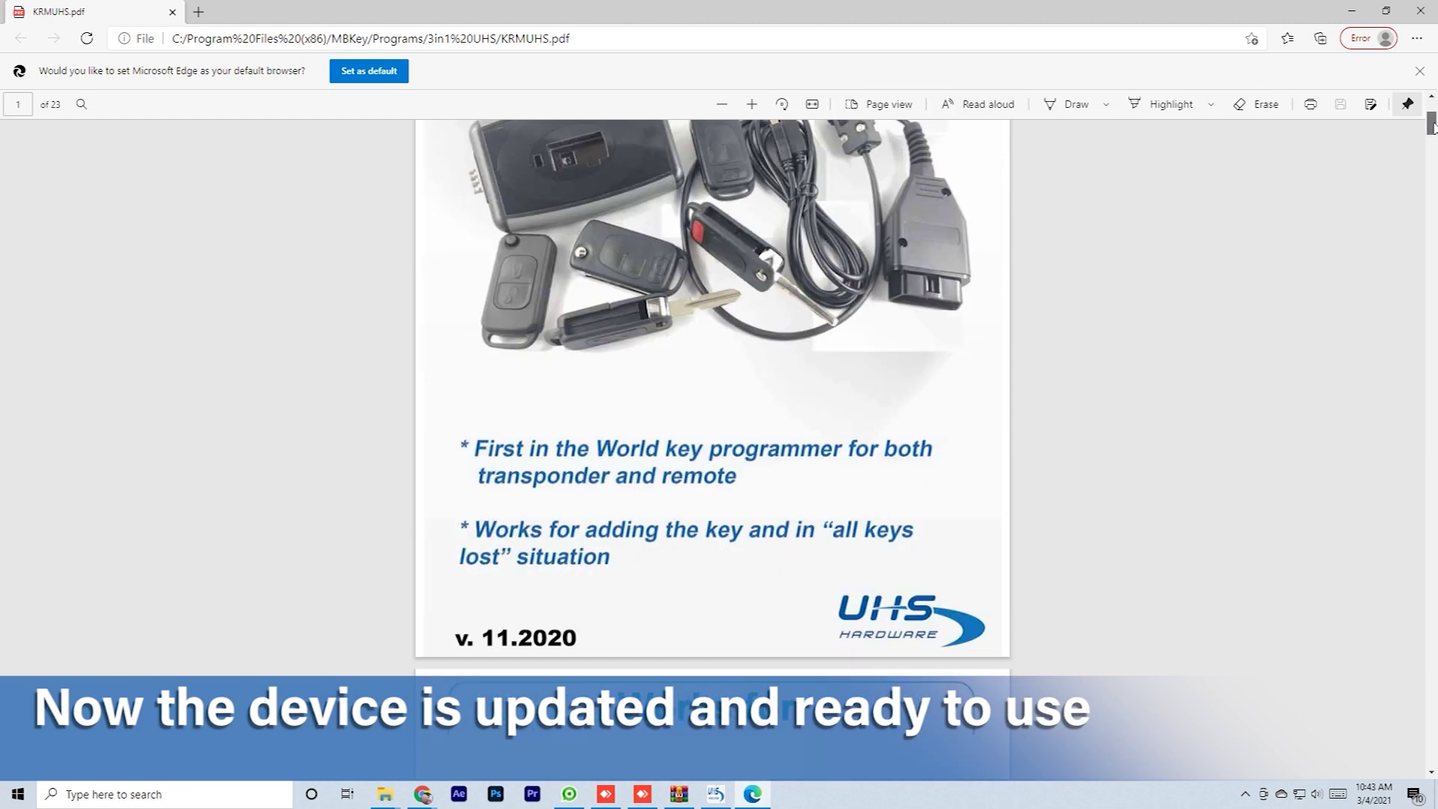
drag(1434, 126, 1433, 174)
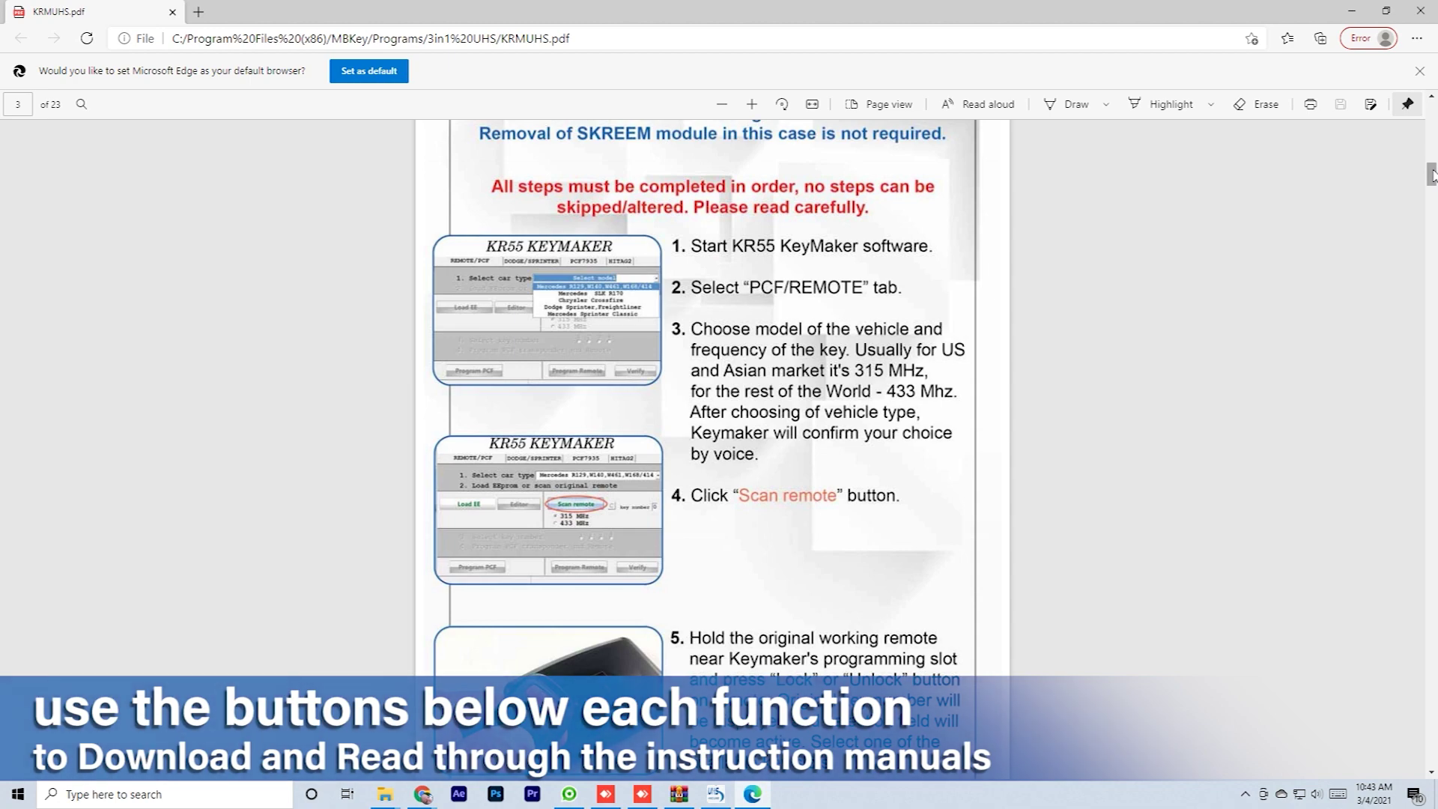
drag(1434, 174, 1434, 220)
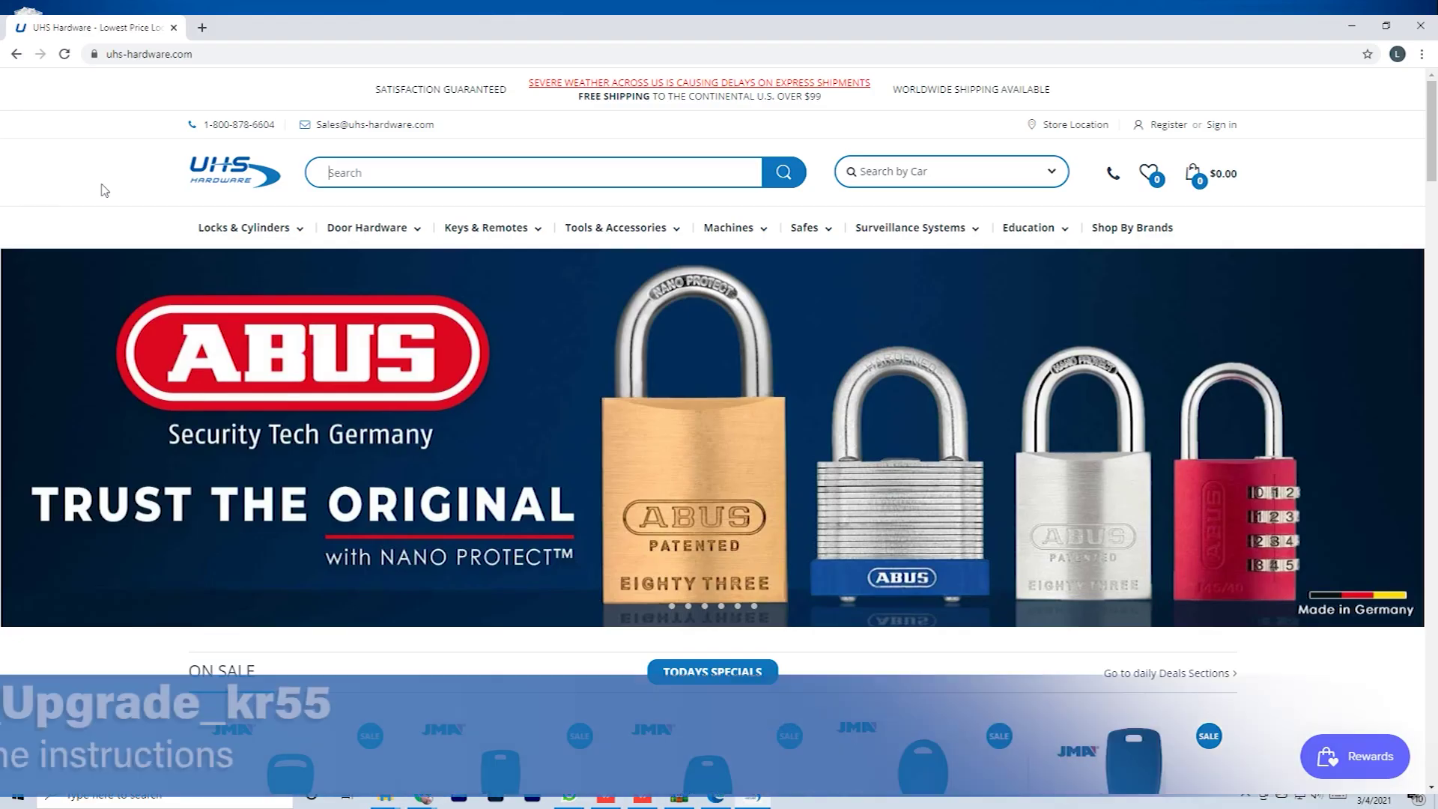
text(k)
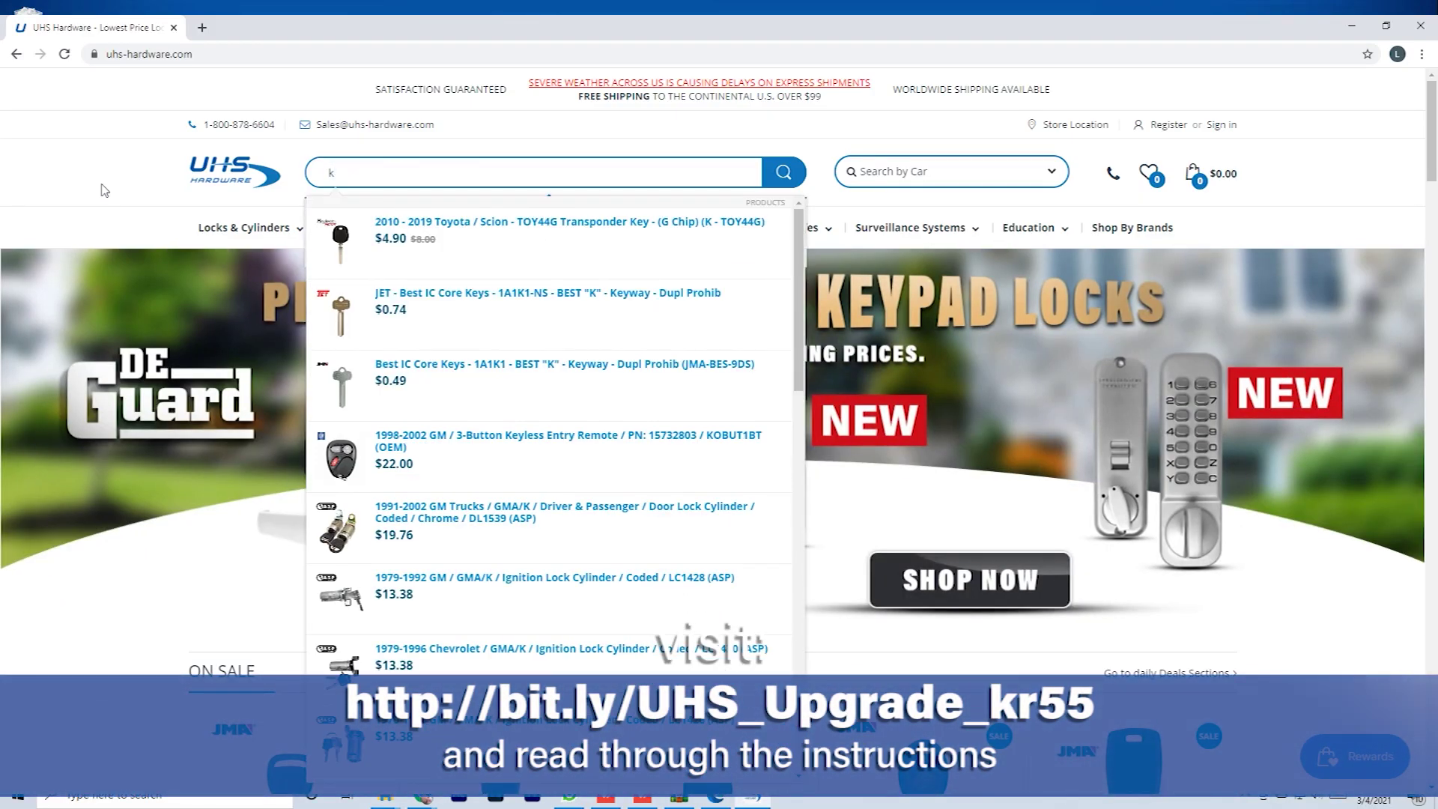
text(r55 u)
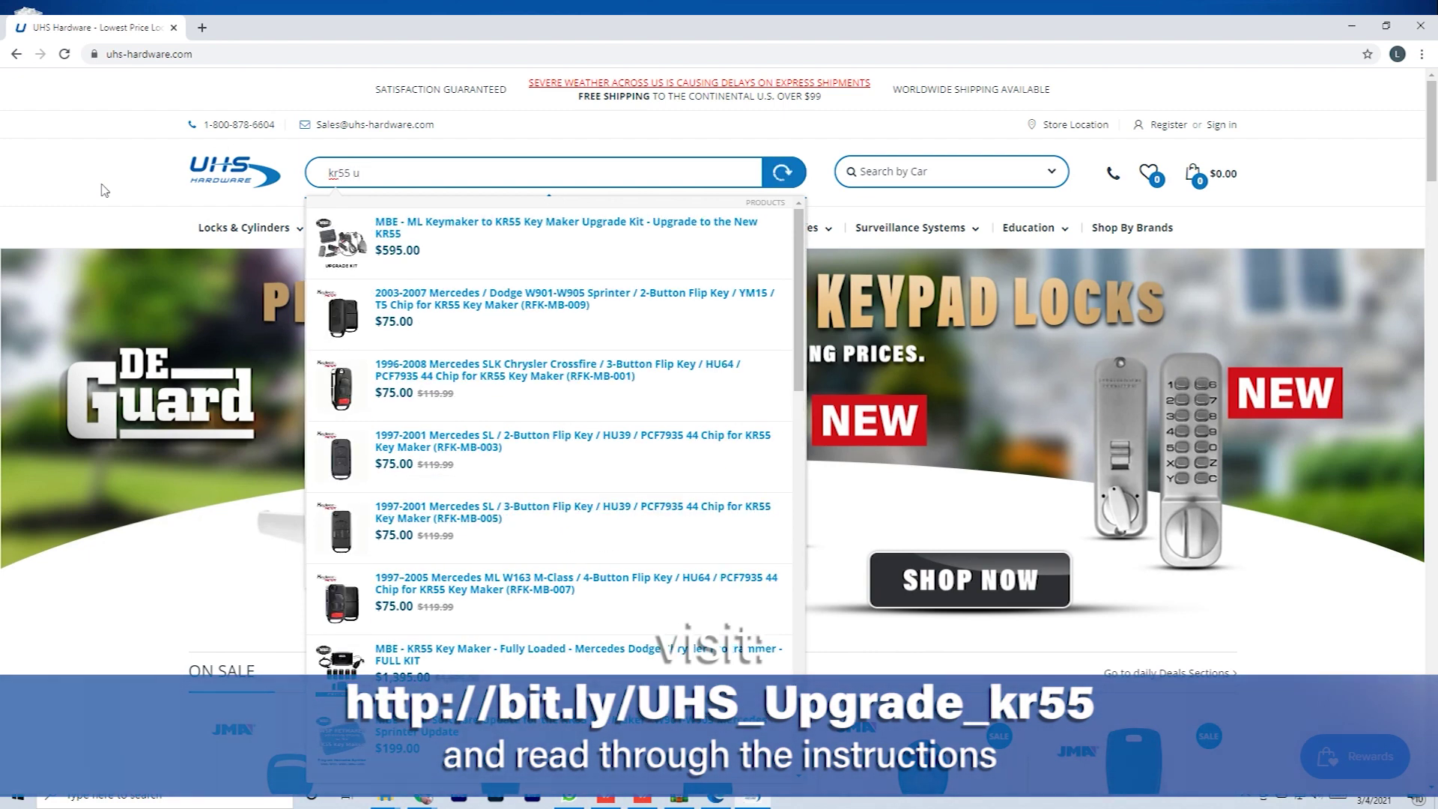
text(pdat)
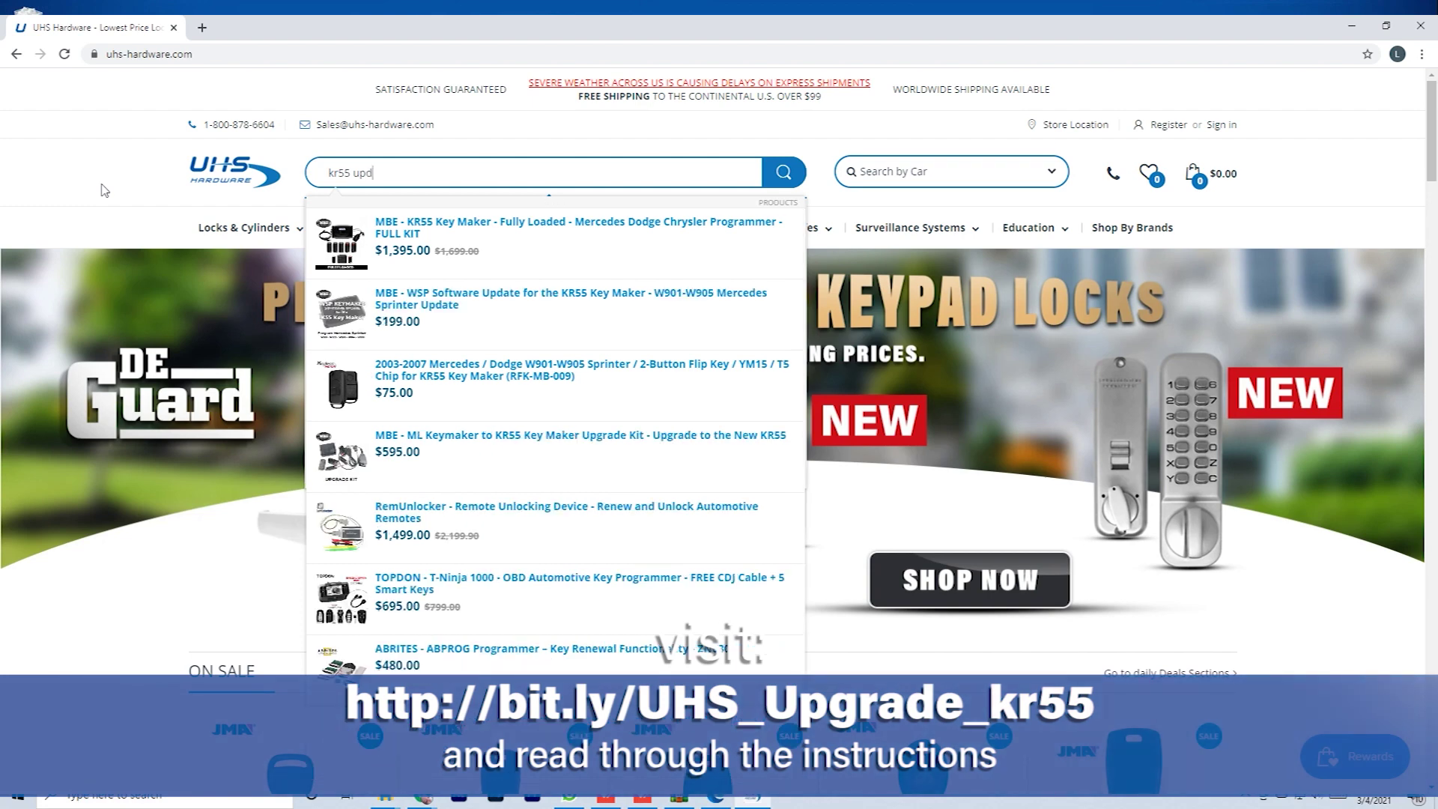
text(e)
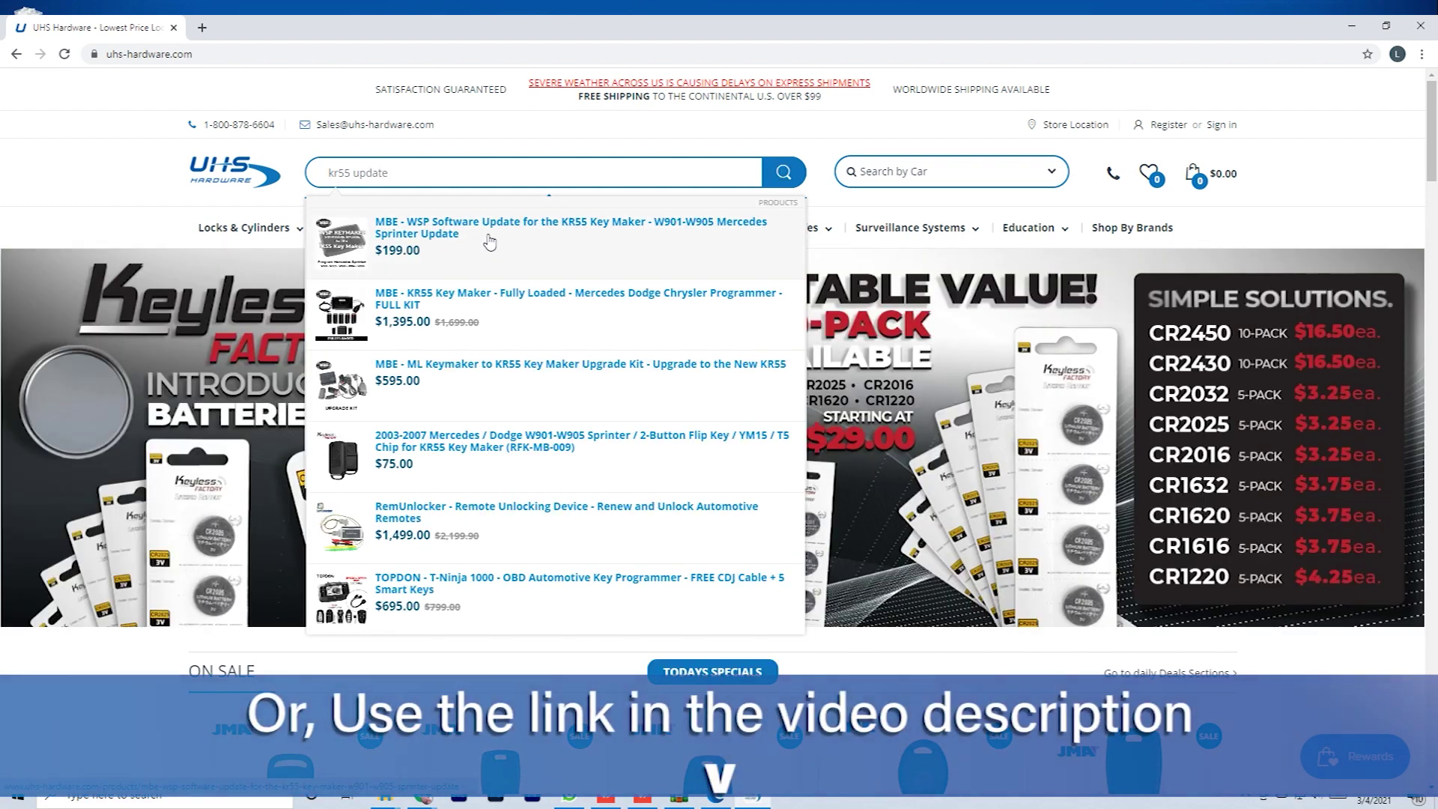
Step: Open the MBE WSP Software Update page from the 'kr55 update' search suggestions
click(488, 242)
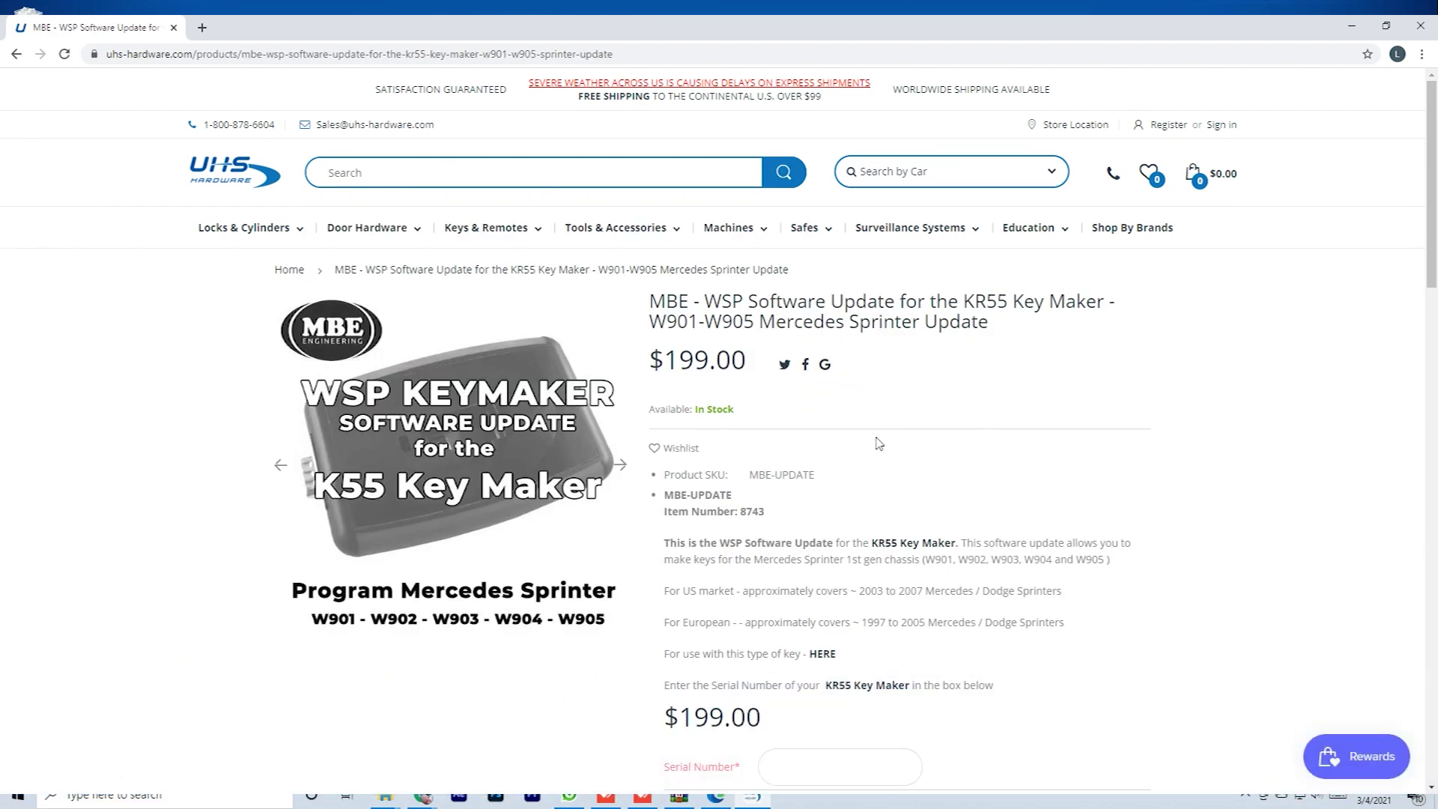
scroll(942, 483, down, 2)
scroll(942, 483, down, 1)
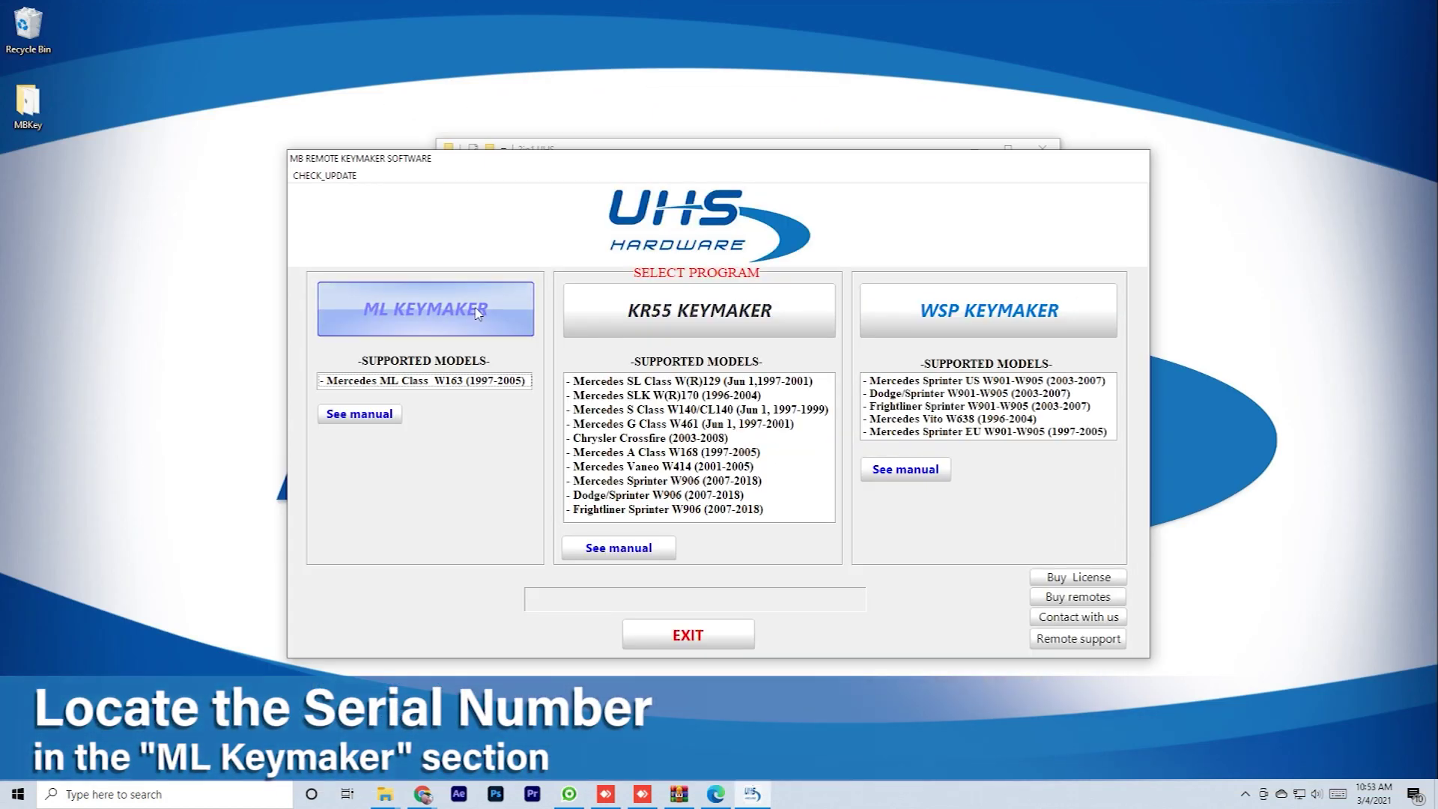
Step: Launch the ML Keymaker module and show the unit's serial number
click(478, 314)
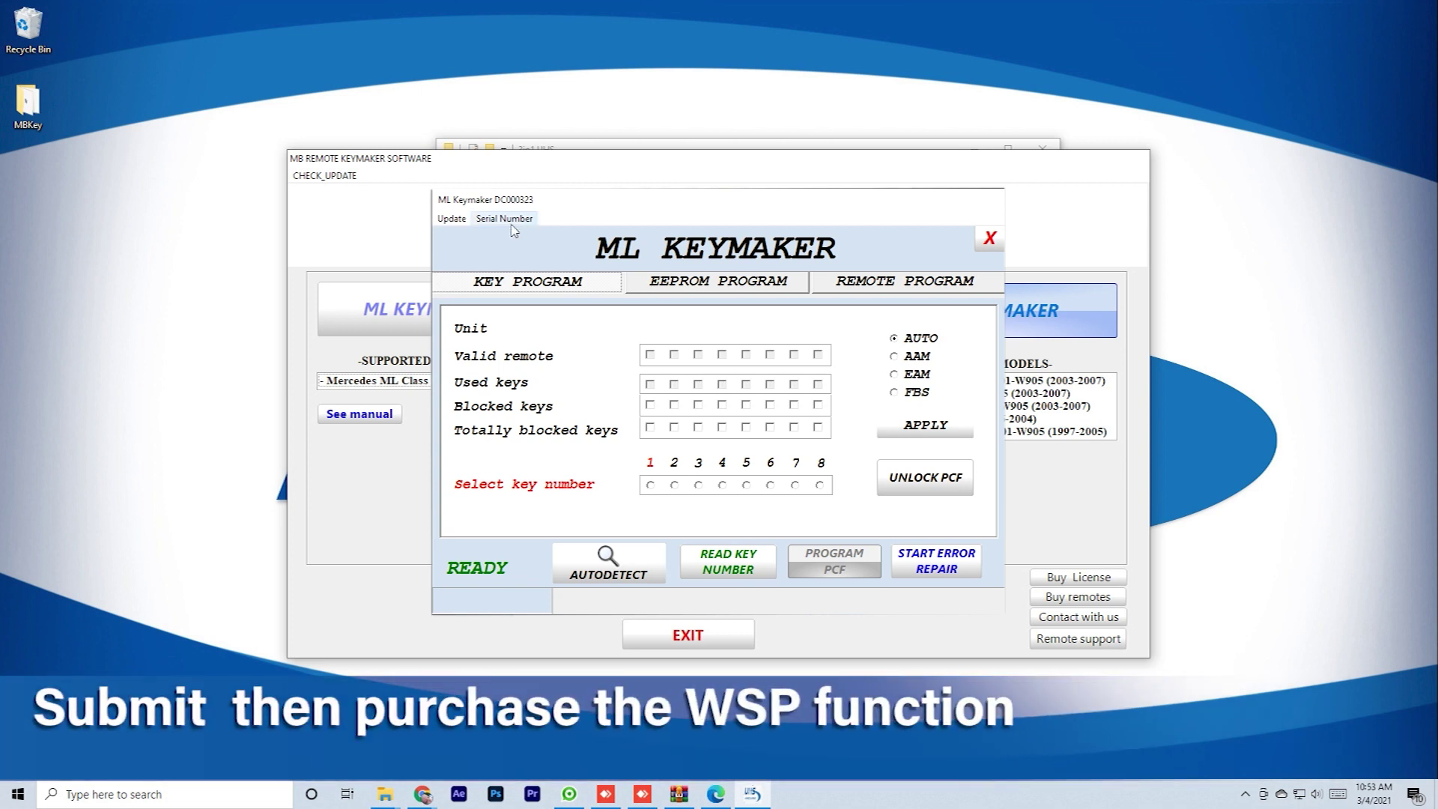
click(512, 219)
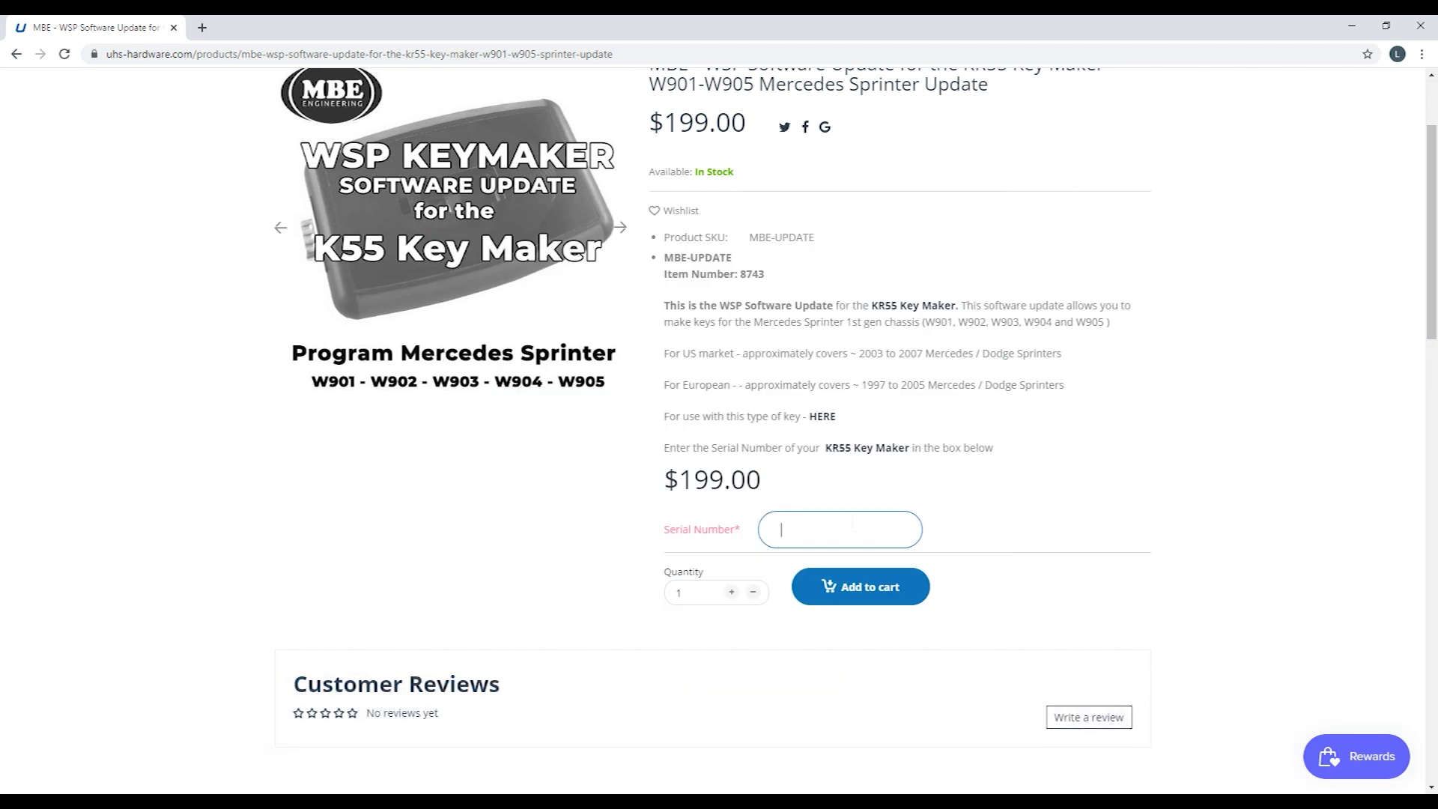
text(our)
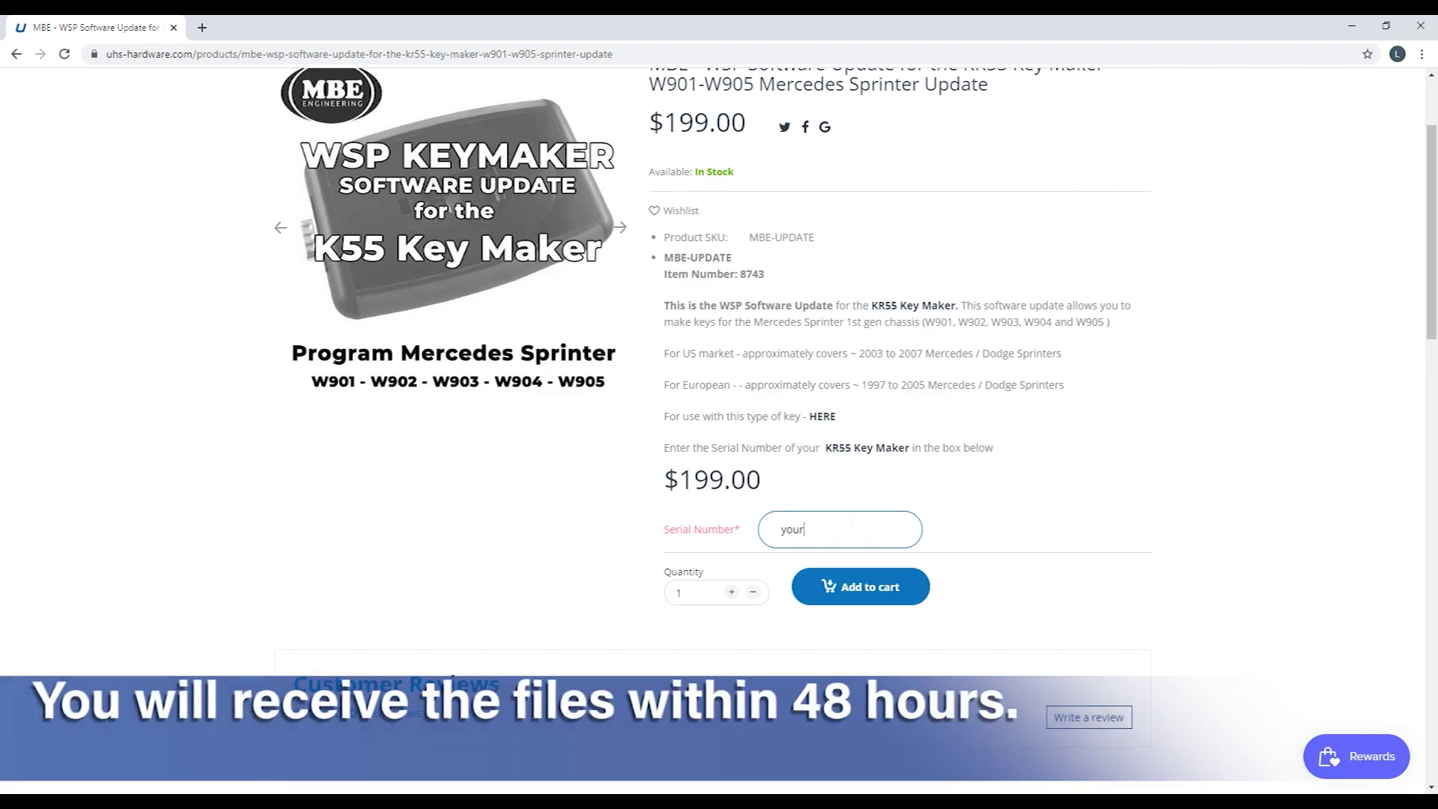
text(sn#12)
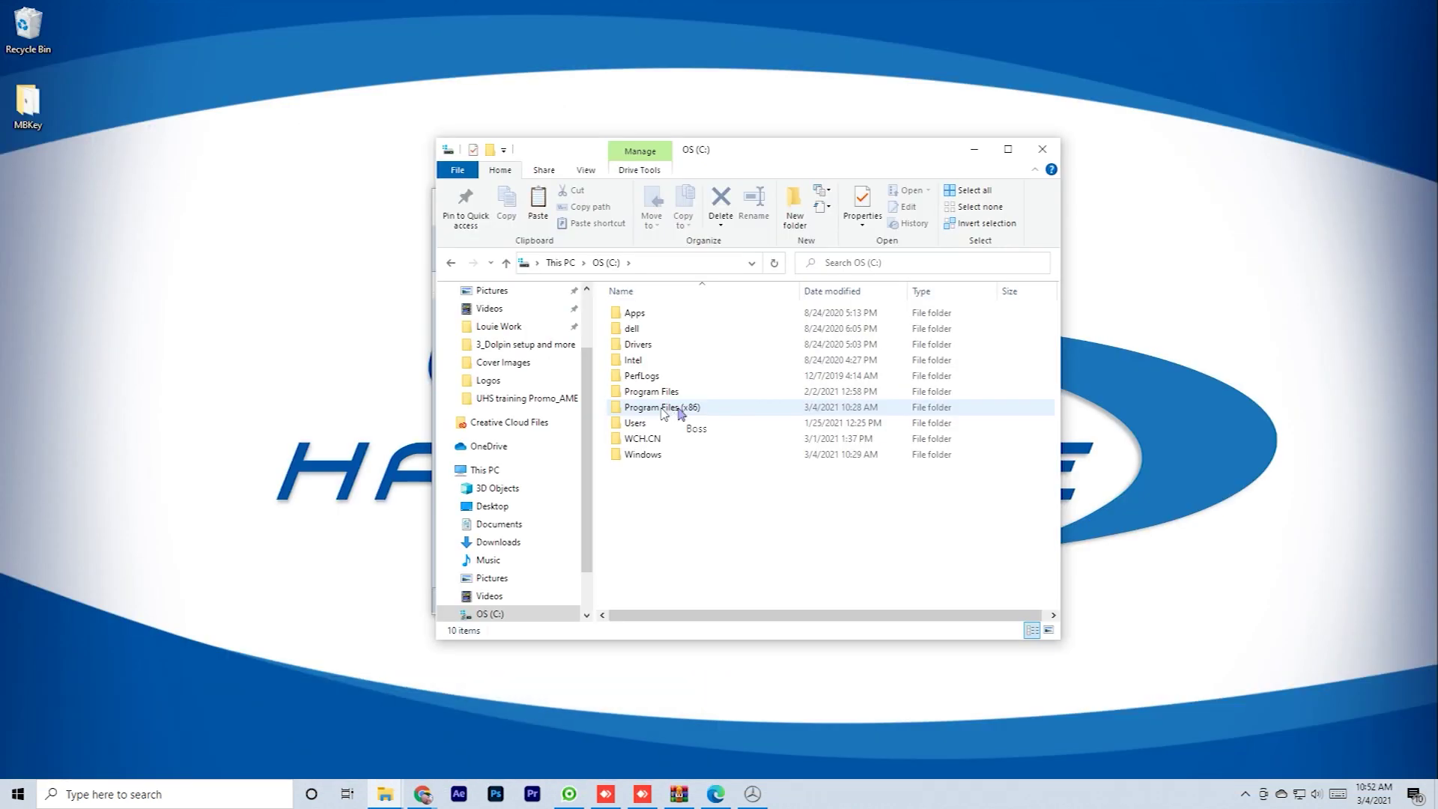
Step: Browse to Program Files (x86) > MBKey > Programs > 3in1 UHS
double_click(678, 410)
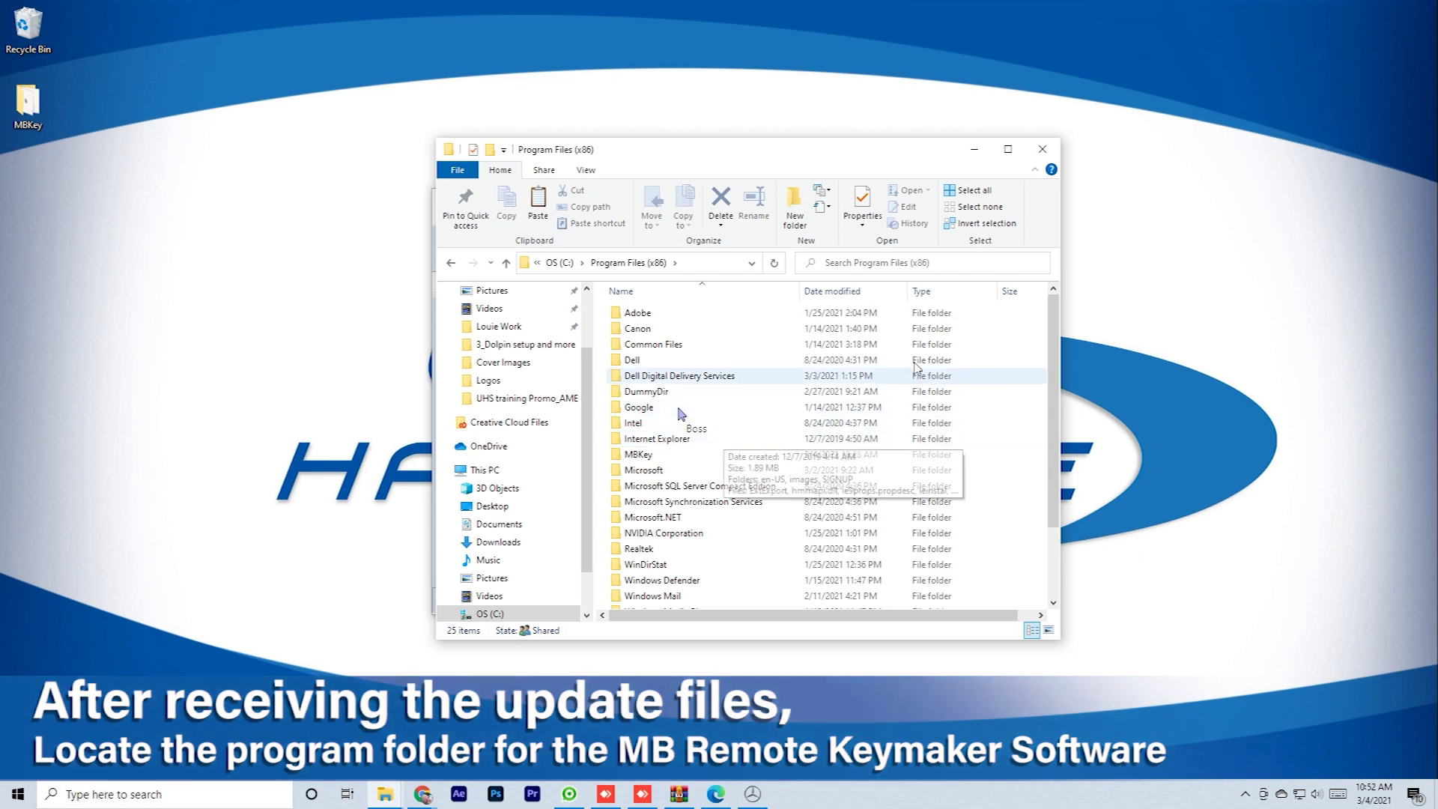
double_click(644, 455)
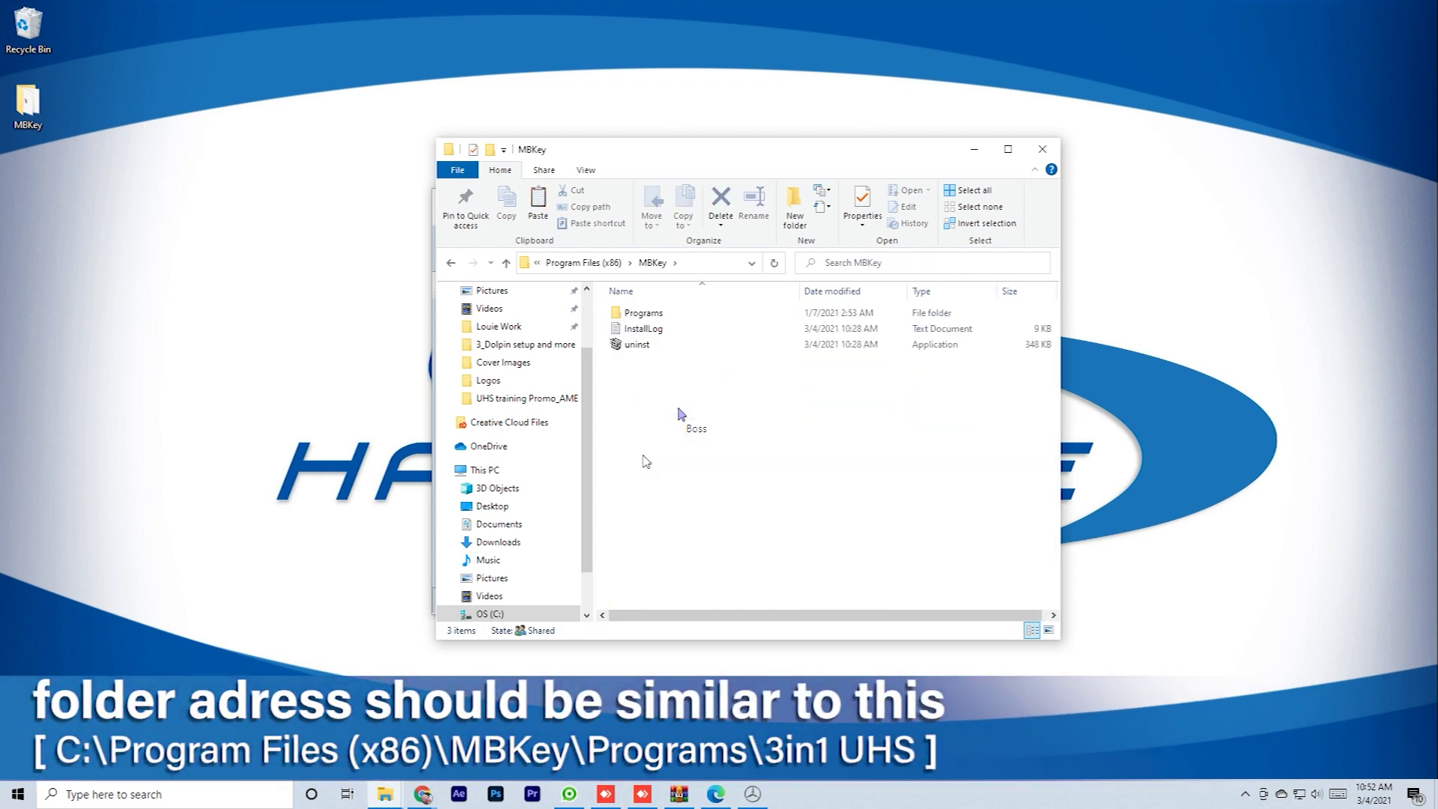
double_click(641, 319)
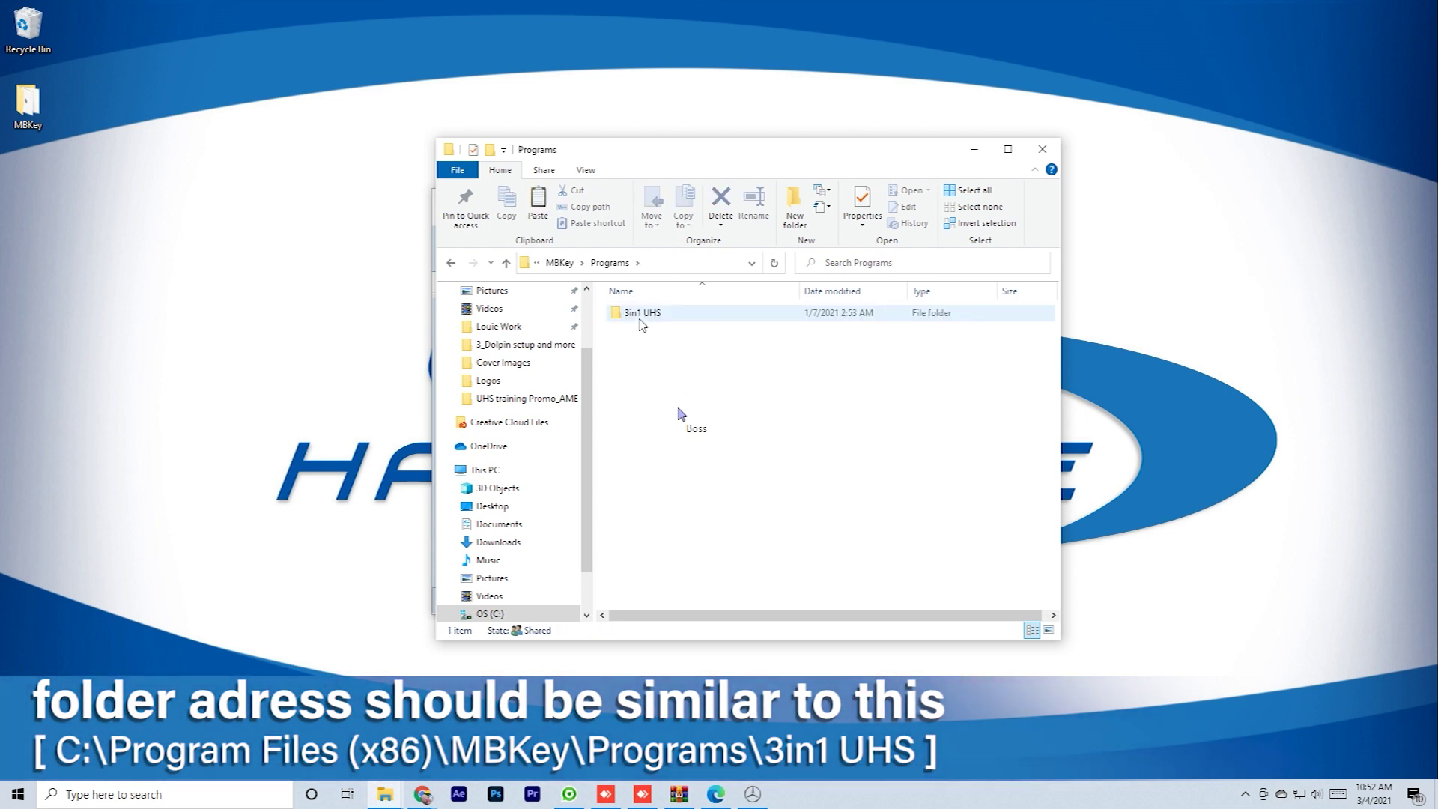
double_click(636, 316)
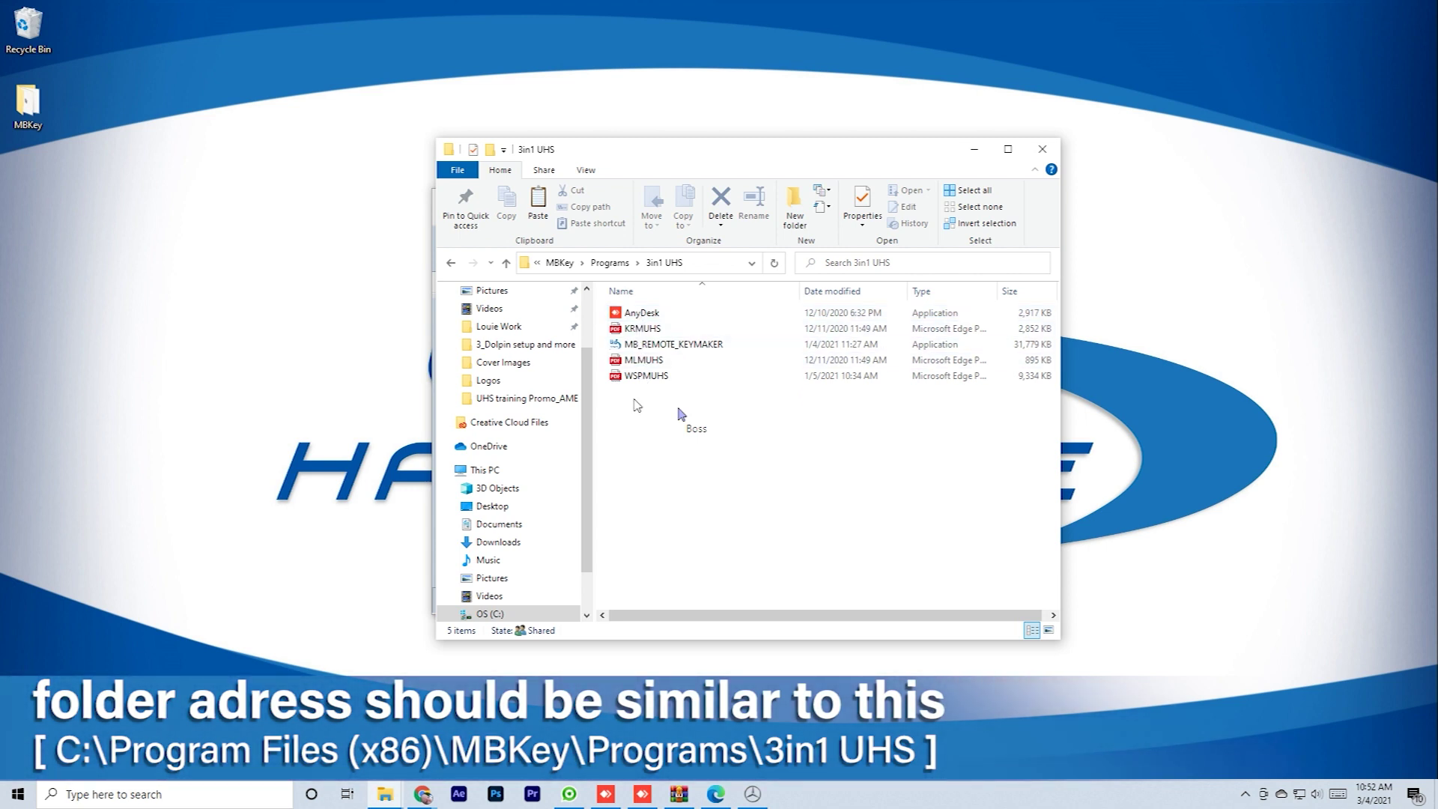
Step: Paste the two WSP update .bin files on the desktop and move them into 3in1 UHS
right_click(628, 449)
right_click(228, 288)
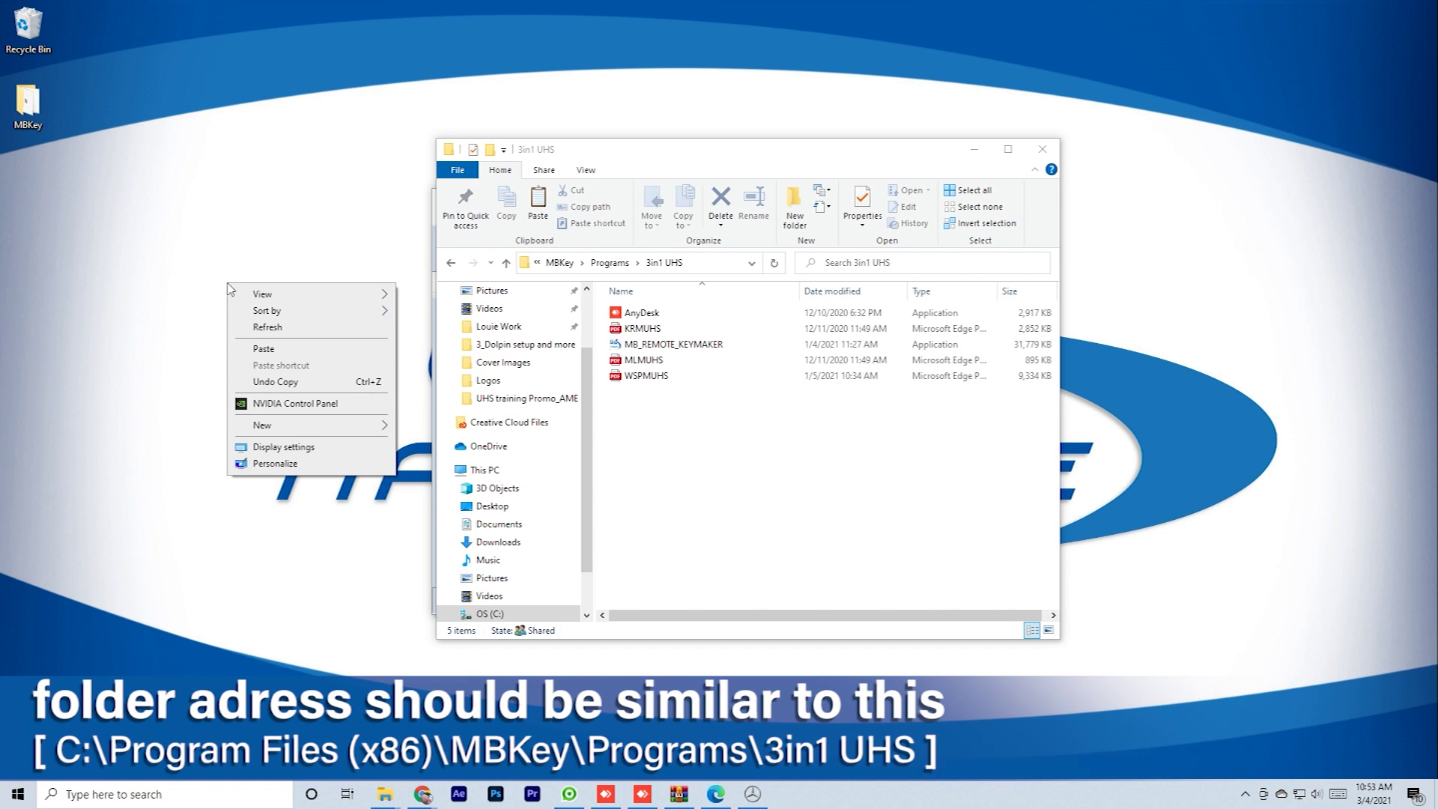
click(273, 349)
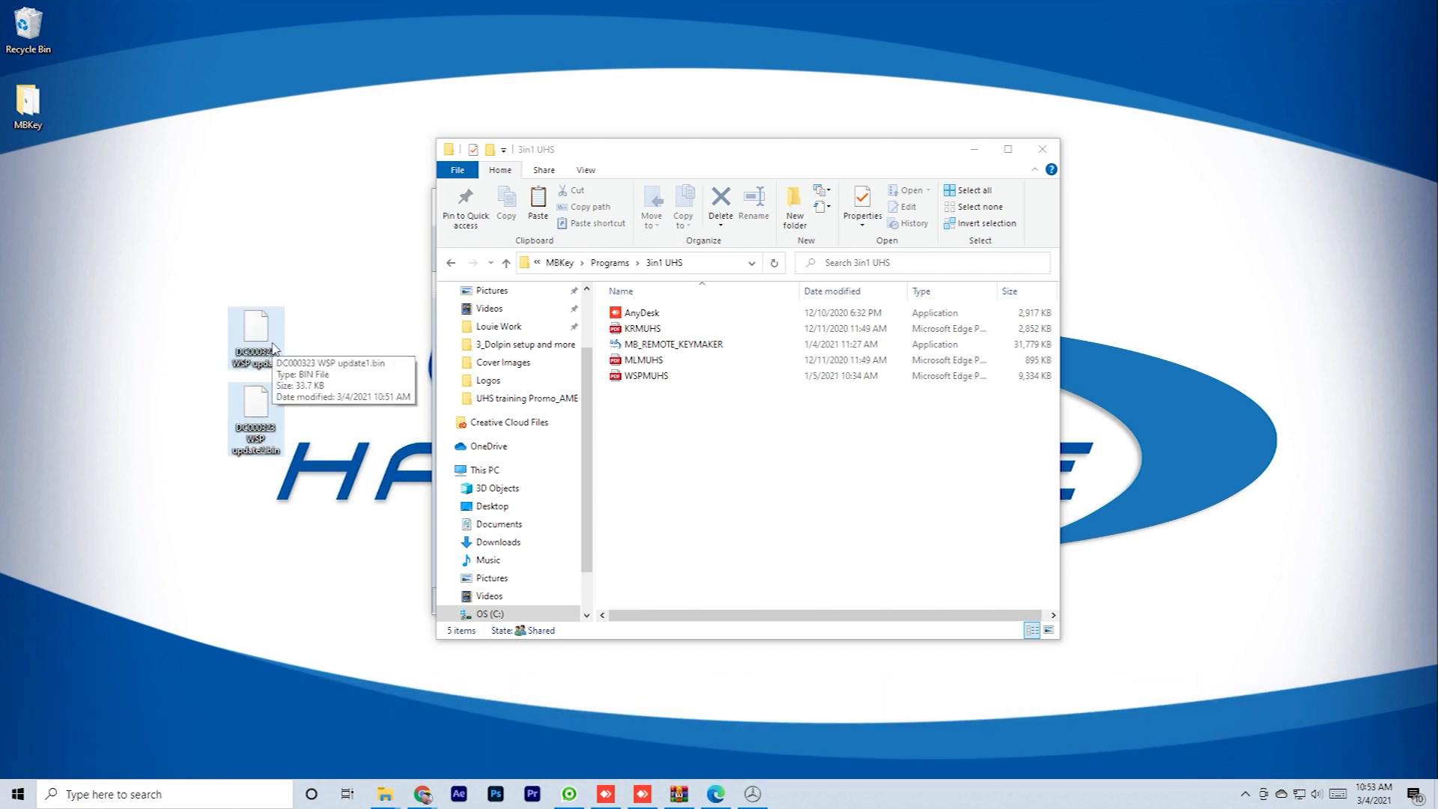
drag(273, 348, 672, 425)
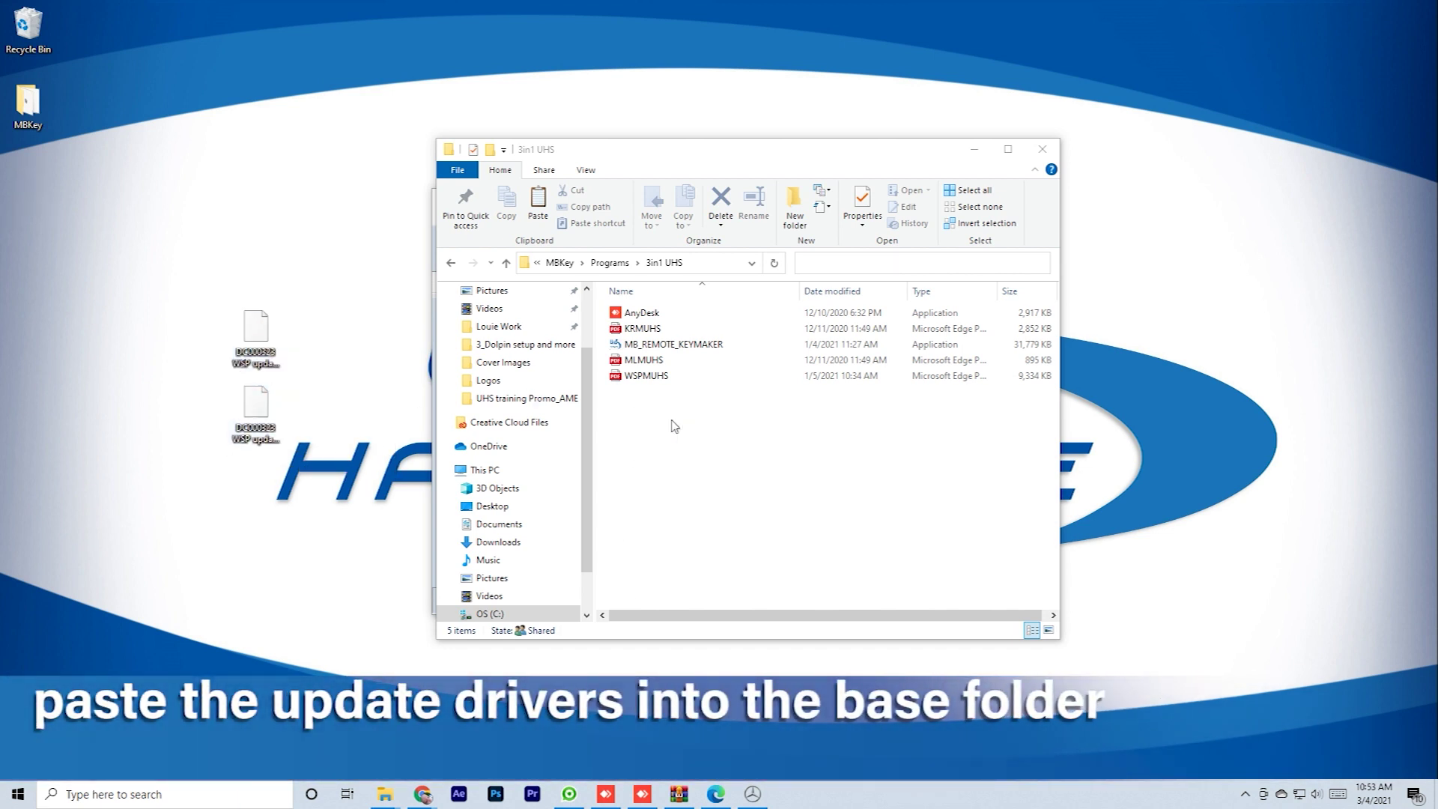
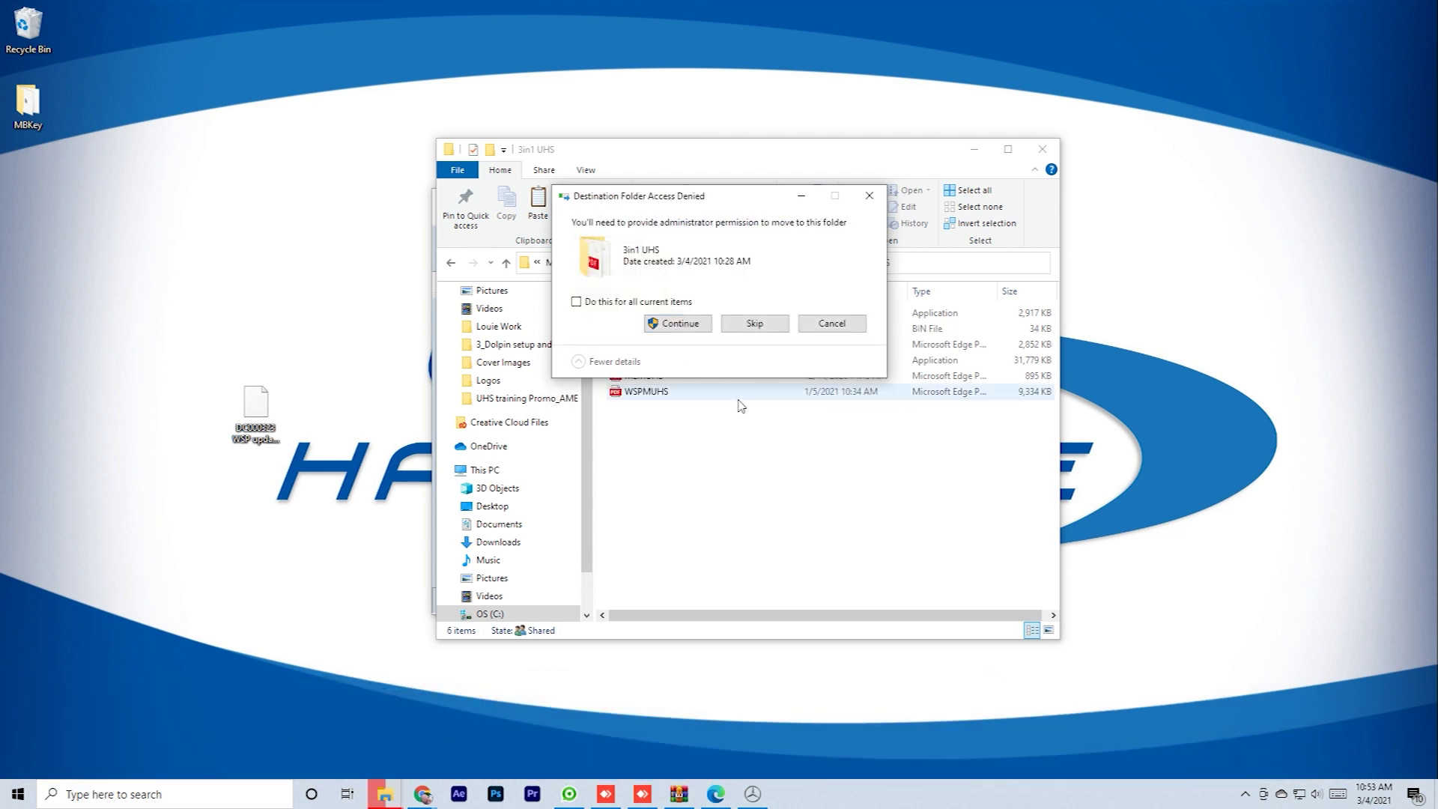
Step: Approve moving the WSP update files into the 3in1 UHS folder with administrator rights
click(680, 325)
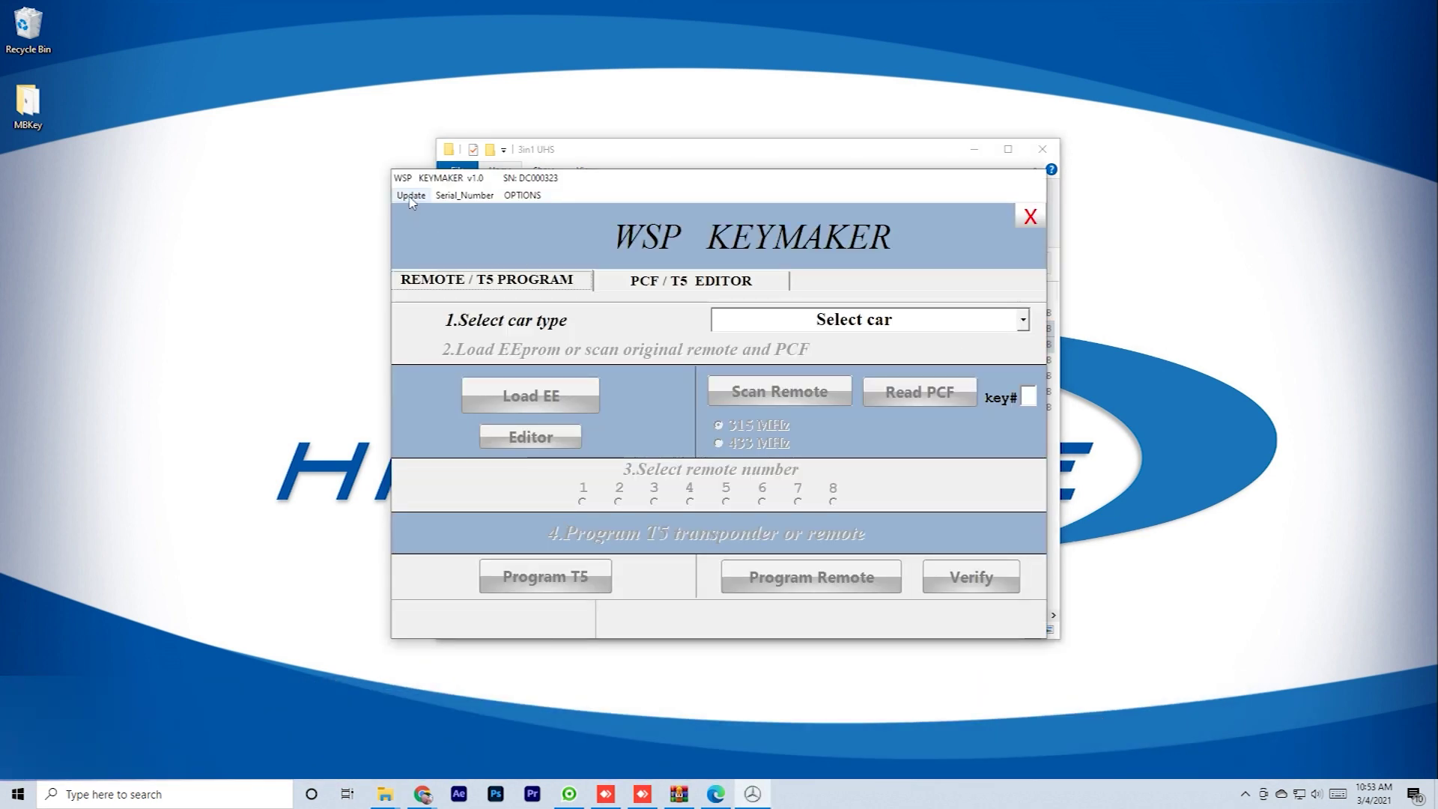
Step: Run the WSP Keymaker firmware update with YES,UPDATE and acknowledge the DEVICE UPDATED message
click(412, 197)
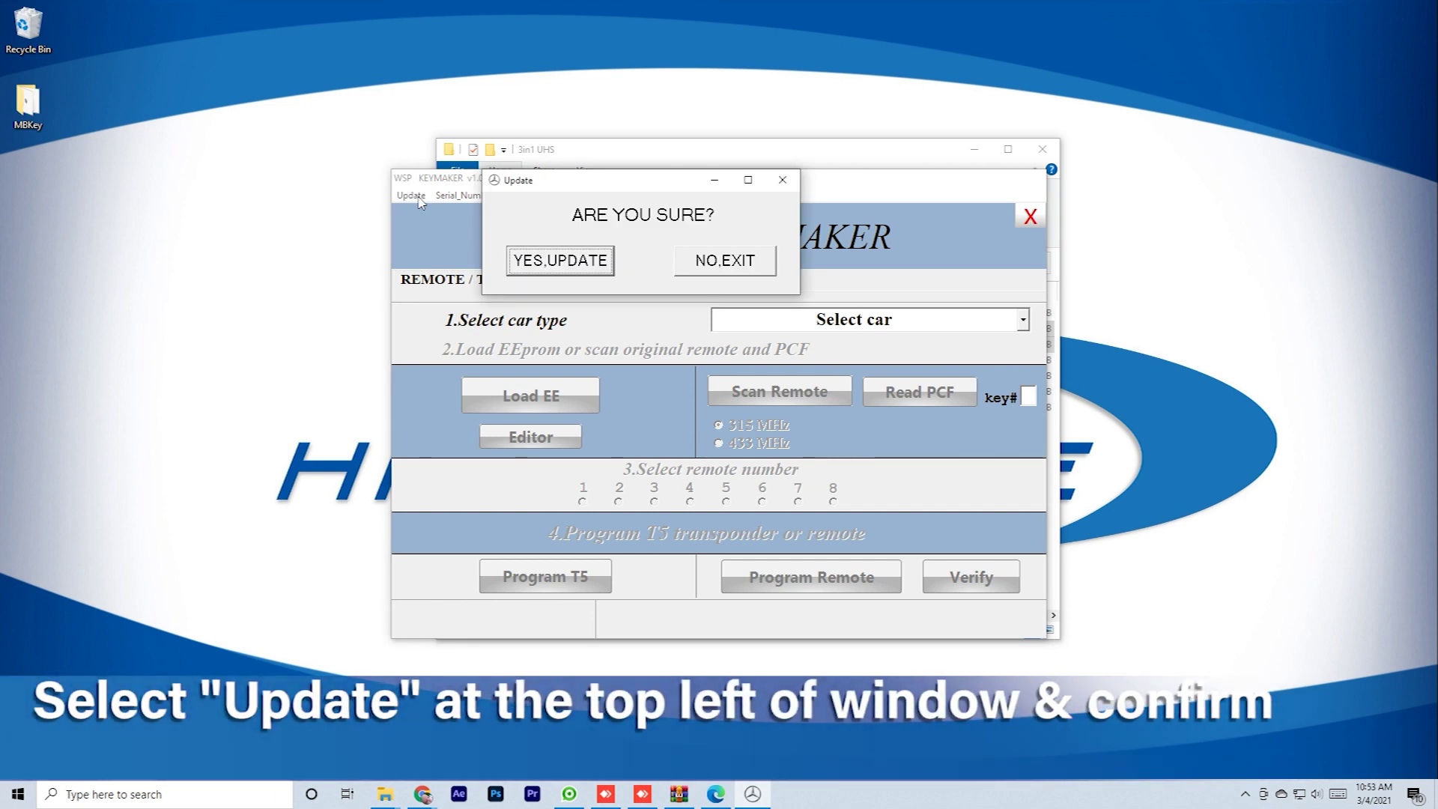
click(548, 261)
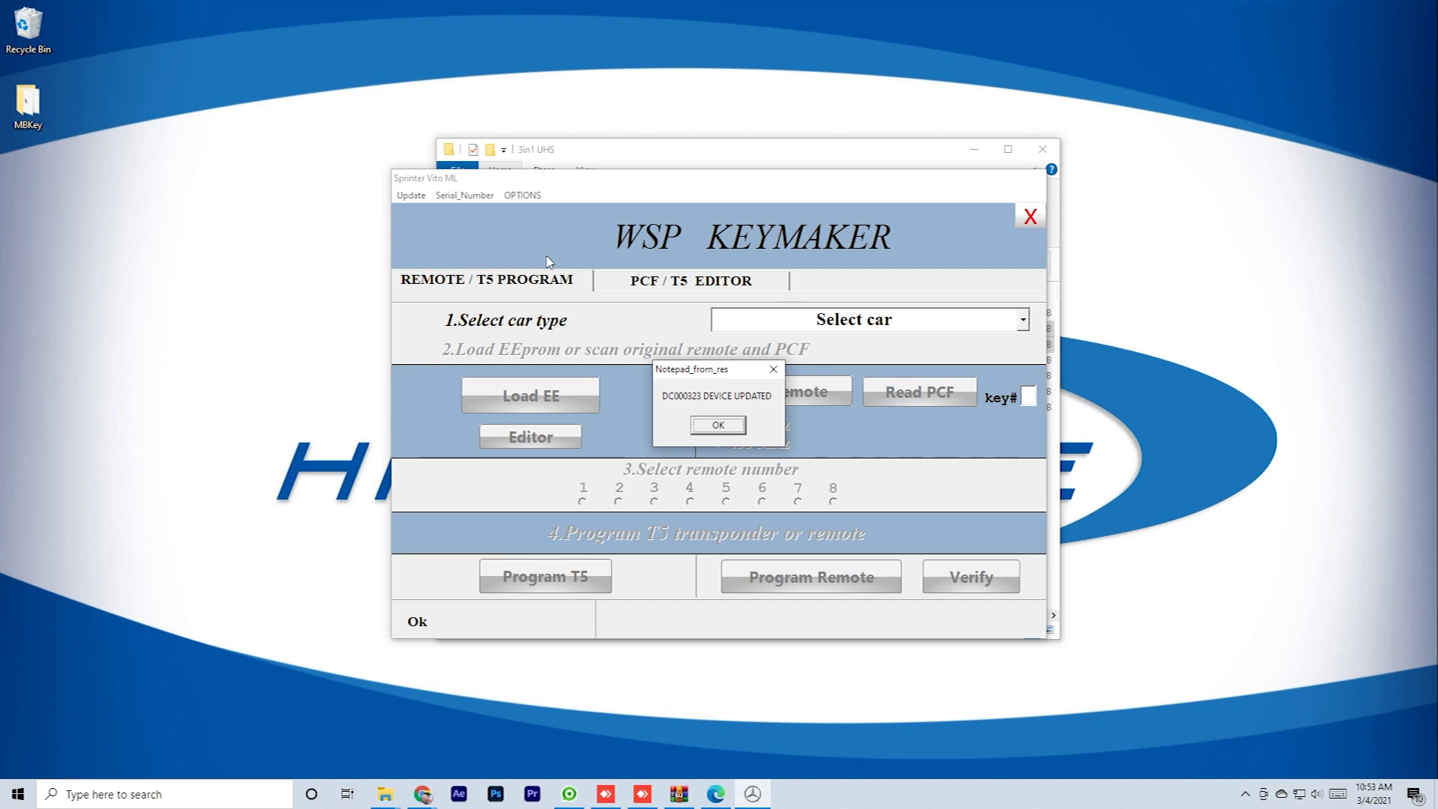
click(719, 426)
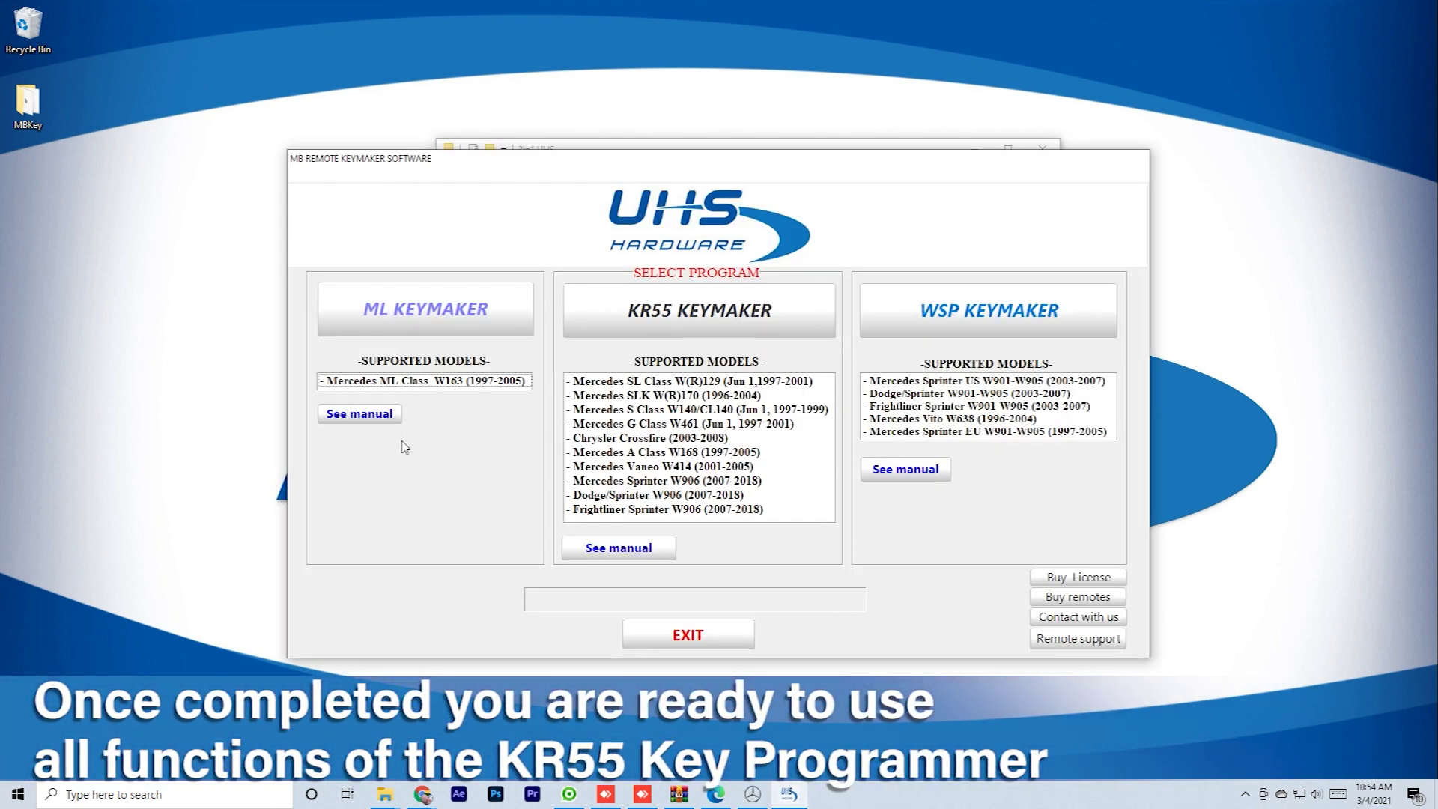